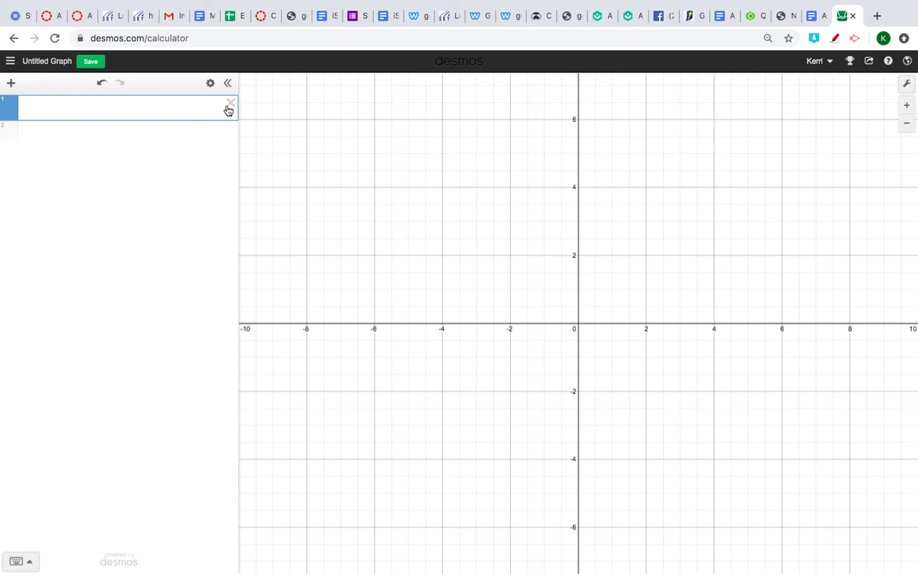
# Switch to the desktop with the annotation tools and handwrite the inverse operation pairs + → − and · → ÷ in red
pyautogui.hotkey('ctrl', 'Up')
pyautogui.click(249, 236)
pyautogui.click(13, 82)
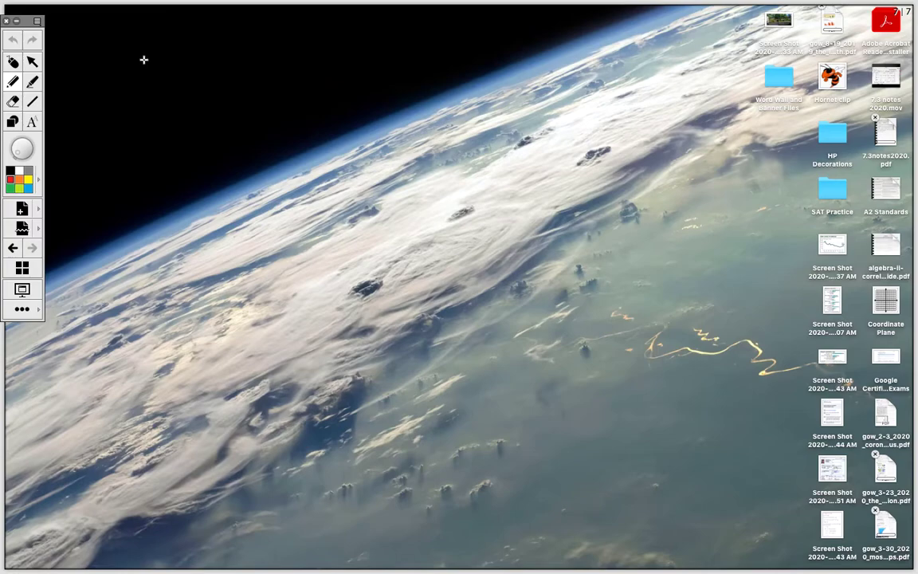
pyautogui.moveTo(139, 54)
pyautogui.mouseDown()
pyautogui.moveTo(144, 100)
pyautogui.moveTo(147, 78)
pyautogui.moveTo(357, 73)
pyautogui.mouseUp()
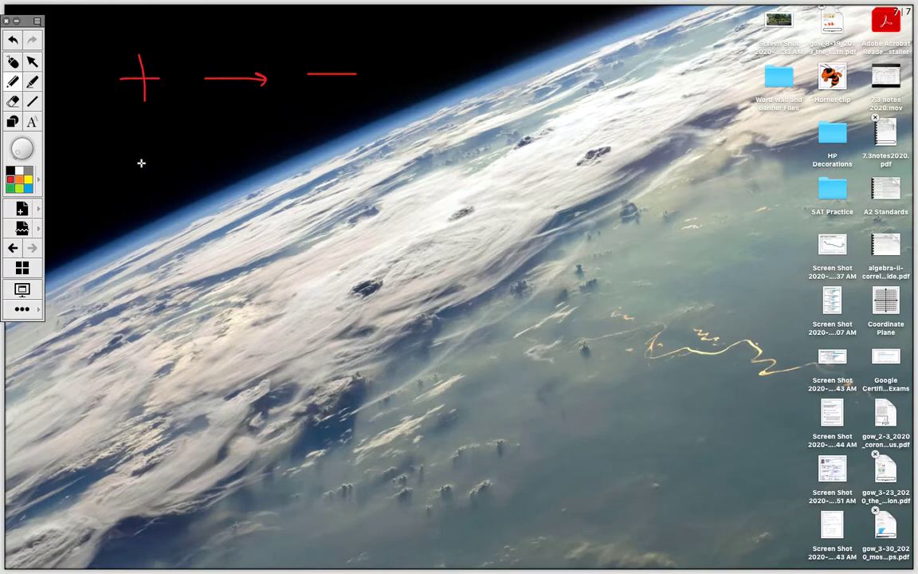
pyautogui.moveTo(140, 157); pyautogui.dragTo(149, 160)
pyautogui.moveTo(212, 157)
pyautogui.mouseDown()
pyautogui.moveTo(266, 156)
pyautogui.moveTo(257, 161)
pyautogui.mouseUp()
pyautogui.moveTo(324, 134); pyautogui.dragTo(339, 152)
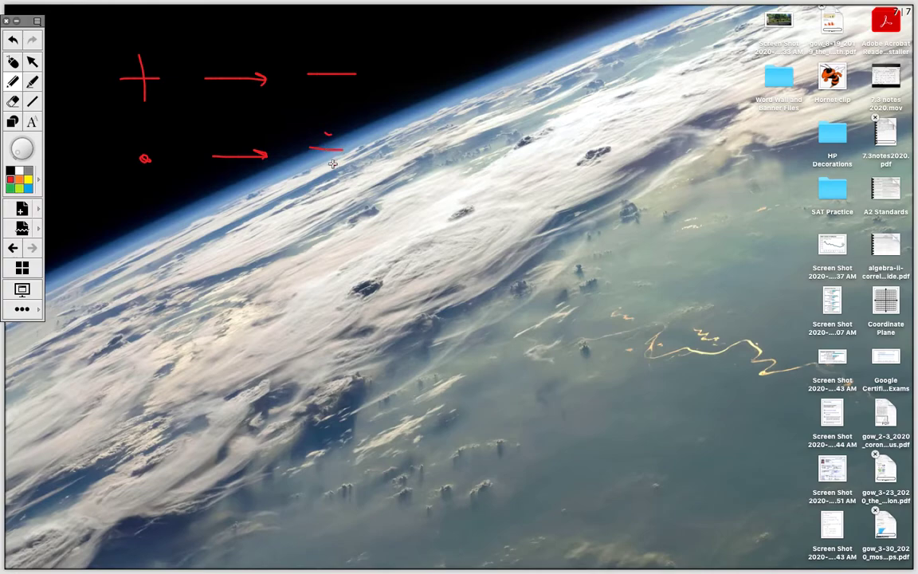
pyautogui.click(333, 163)
# Handwrite the equation y = 3x in red below the inverse operation pairs
pyautogui.moveTo(285, 250)
pyautogui.mouseDown()
pyautogui.moveTo(315, 253)
pyautogui.moveTo(299, 307)
pyautogui.mouseUp()
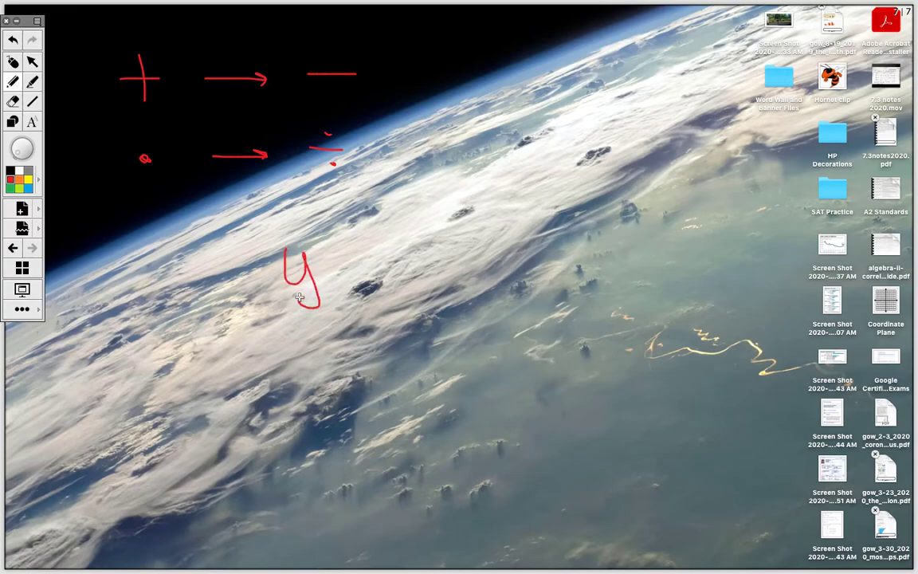
pyautogui.moveTo(328, 264)
pyautogui.mouseDown()
pyautogui.moveTo(347, 263)
pyautogui.moveTo(348, 271)
pyautogui.mouseUp()
pyautogui.moveTo(382, 231)
pyautogui.mouseDown()
pyautogui.moveTo(420, 252)
pyautogui.moveTo(389, 271)
pyautogui.mouseUp()
pyautogui.moveTo(437, 243); pyautogui.dragTo(460, 270)
pyautogui.moveTo(459, 243); pyautogui.dragTo(440, 274)
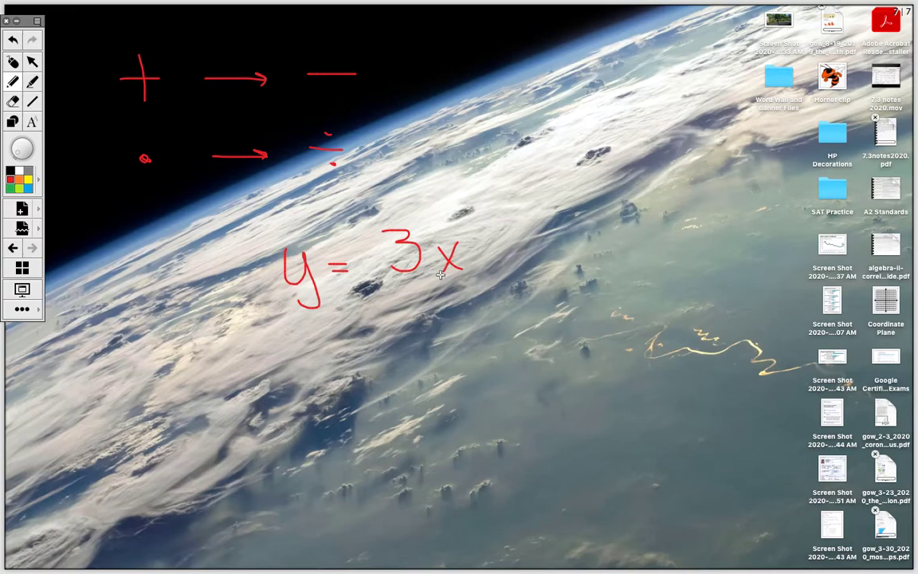
# In blue ink, circle the y and x of y = 3x and write the swapped equation x = 3y beneath it
pyautogui.click(30, 189)
pyautogui.moveTo(320, 257)
pyautogui.mouseDown()
pyautogui.moveTo(277, 243)
pyautogui.moveTo(272, 267)
pyautogui.moveTo(307, 282)
pyautogui.moveTo(303, 239)
pyautogui.mouseUp()
pyautogui.moveTo(485, 248)
pyautogui.mouseDown()
pyautogui.moveTo(458, 233)
pyautogui.moveTo(437, 263)
pyautogui.moveTo(460, 279)
pyautogui.moveTo(475, 248)
pyautogui.mouseUp()
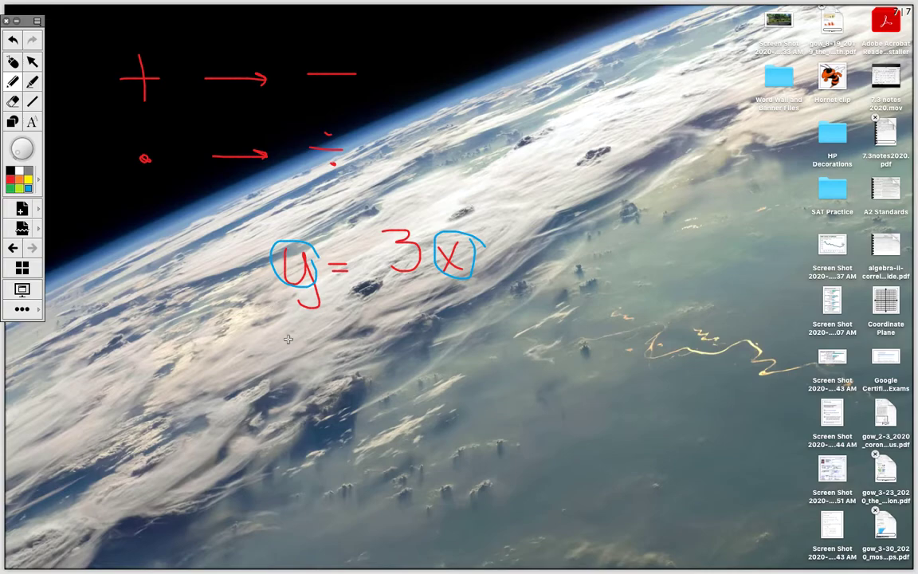
pyautogui.moveTo(291, 329)
pyautogui.mouseDown()
pyautogui.moveTo(313, 366)
pyautogui.moveTo(287, 365)
pyautogui.mouseUp()
pyautogui.moveTo(333, 345)
pyautogui.mouseDown()
pyautogui.moveTo(349, 350)
pyautogui.moveTo(400, 334)
pyautogui.moveTo(395, 356)
pyautogui.moveTo(443, 365)
pyautogui.moveTo(422, 378)
pyautogui.mouseUp()
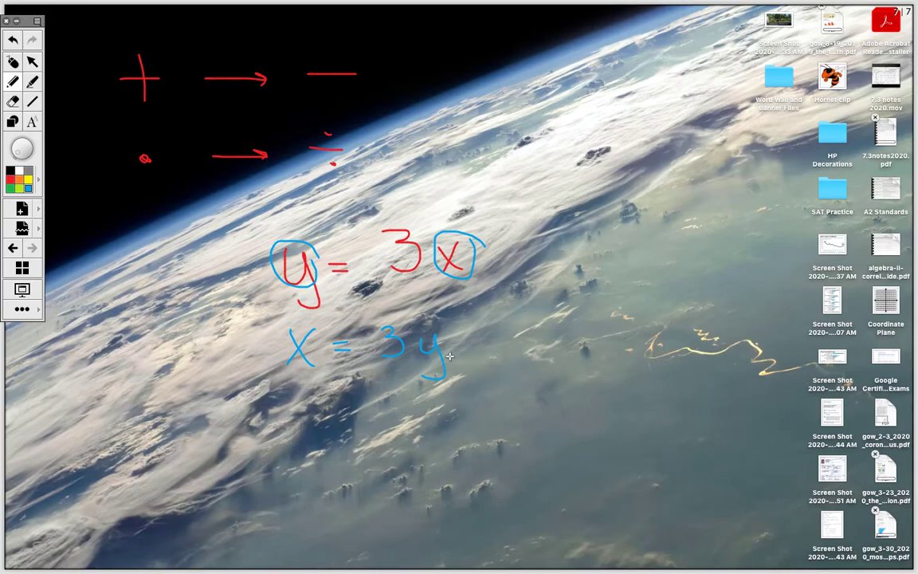
# Switch to the Desmos graphing calculator and graph y = 3x and its inverse x = 3y as two expressions
pyautogui.hotkey('ctrl', 'Up')
pyautogui.moveTo(420, 6)
pyautogui.click(424, 49)
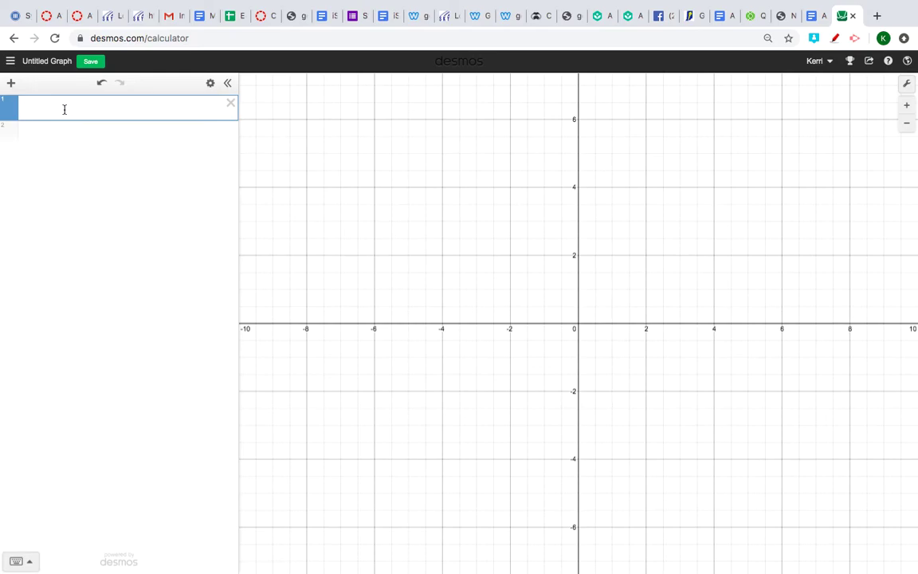
pyautogui.write('y = 3x')
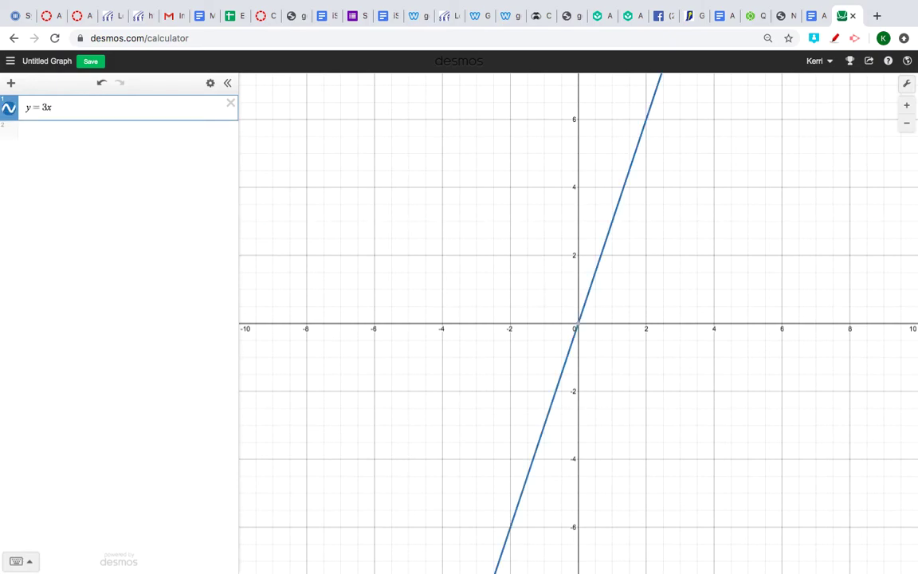
pyautogui.click(23, 137)
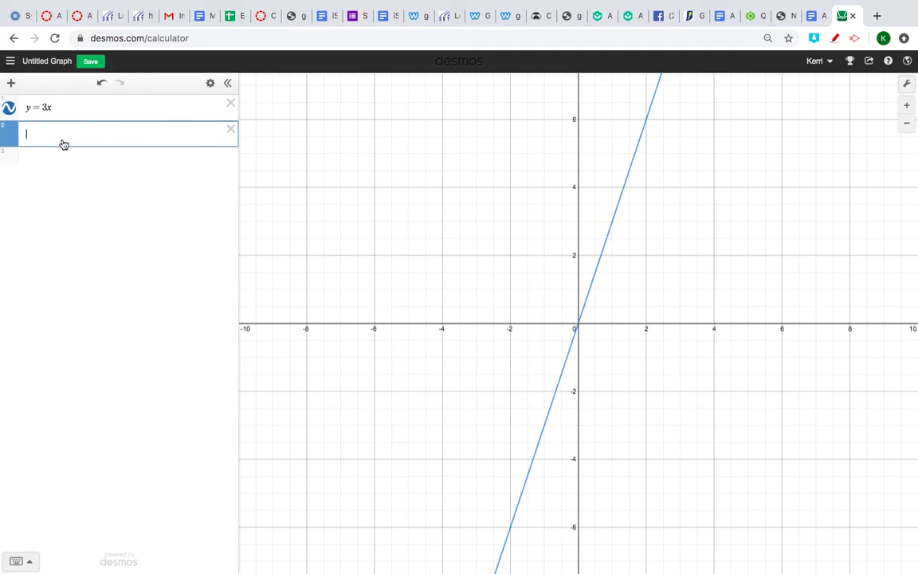
pyautogui.write('x ')
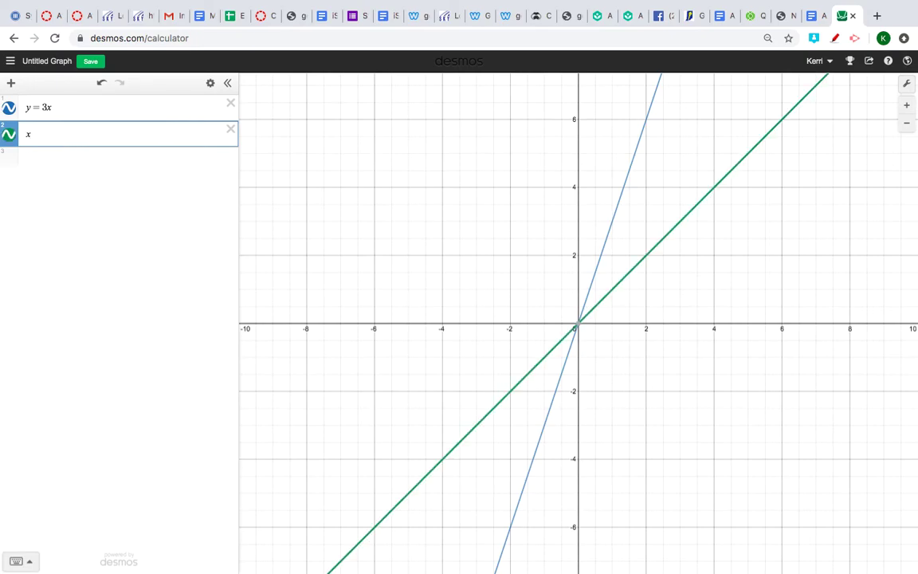
pyautogui.write('=')
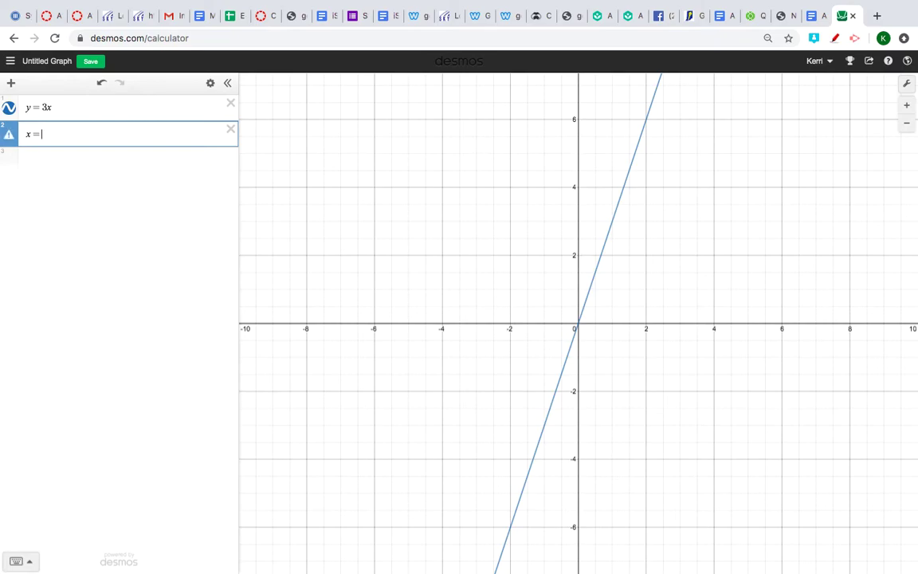
pyautogui.write(' 3y')
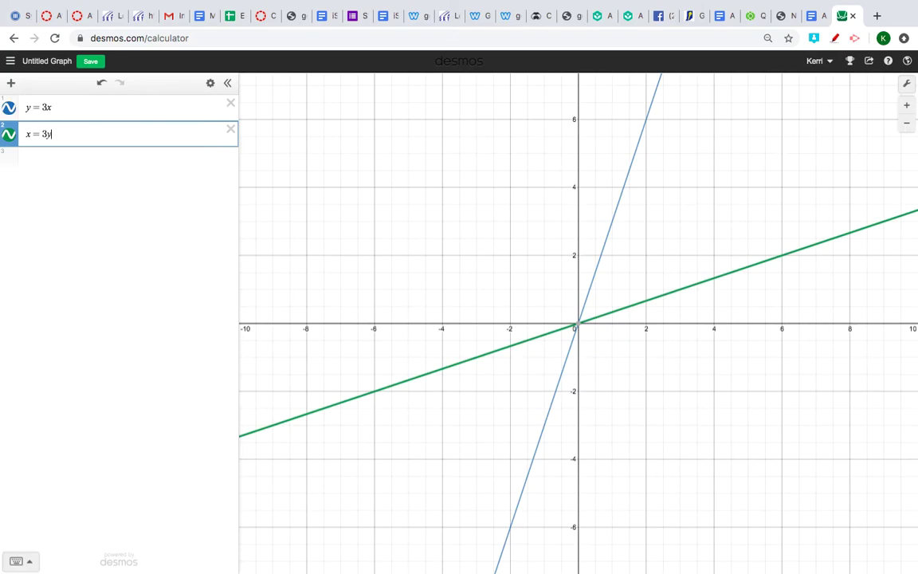
# Add + 7 to both linear equations, making them y = 3x + 7 and x = 3y + 7
pyautogui.click(58, 105)
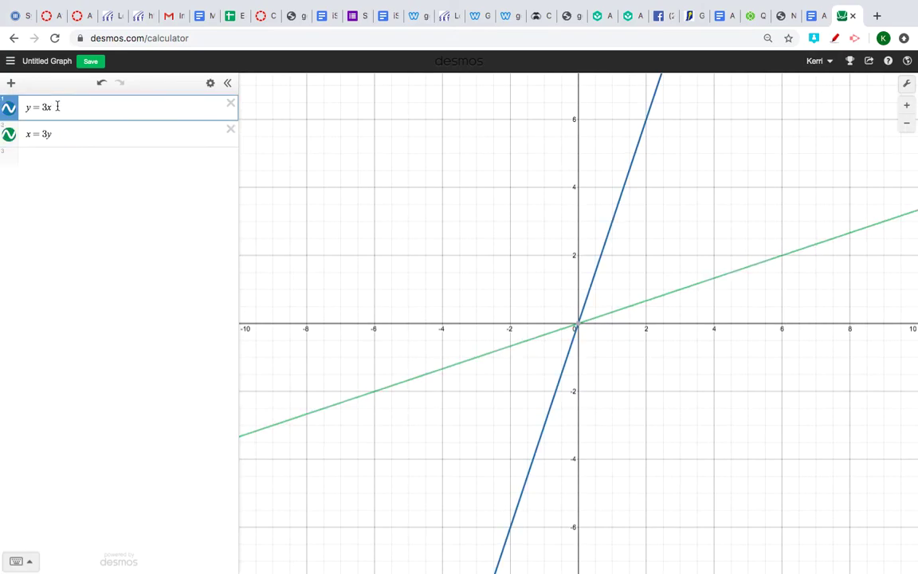
pyautogui.write('+ ')
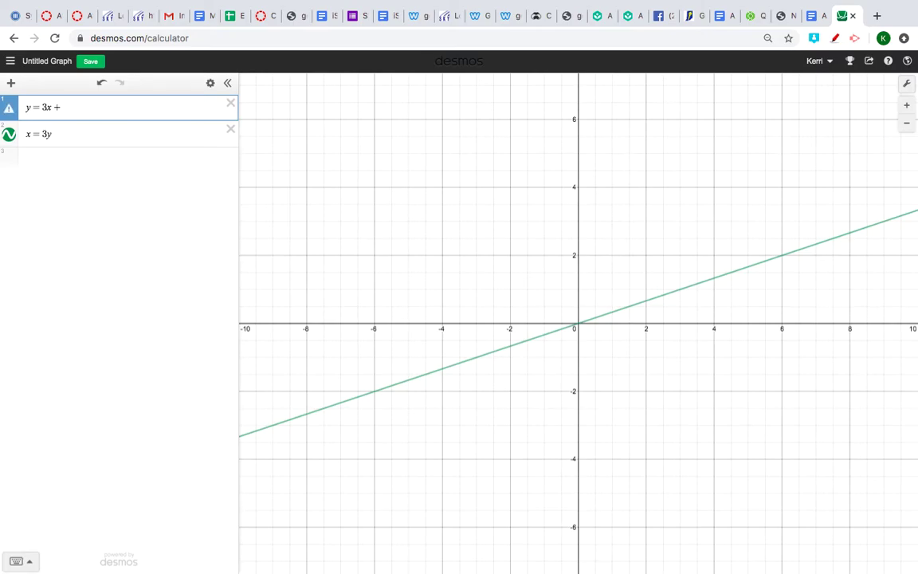
pyautogui.write('7')
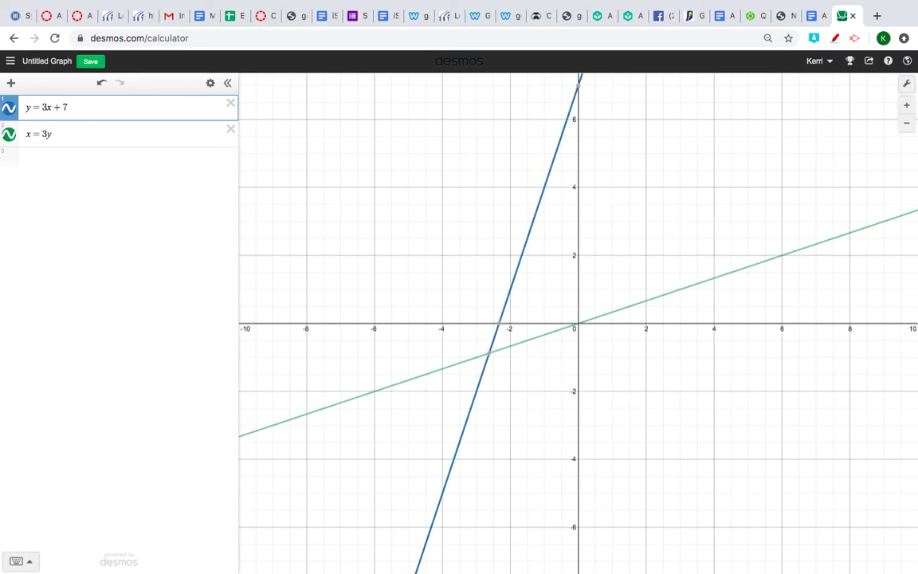
pyautogui.click(54, 133)
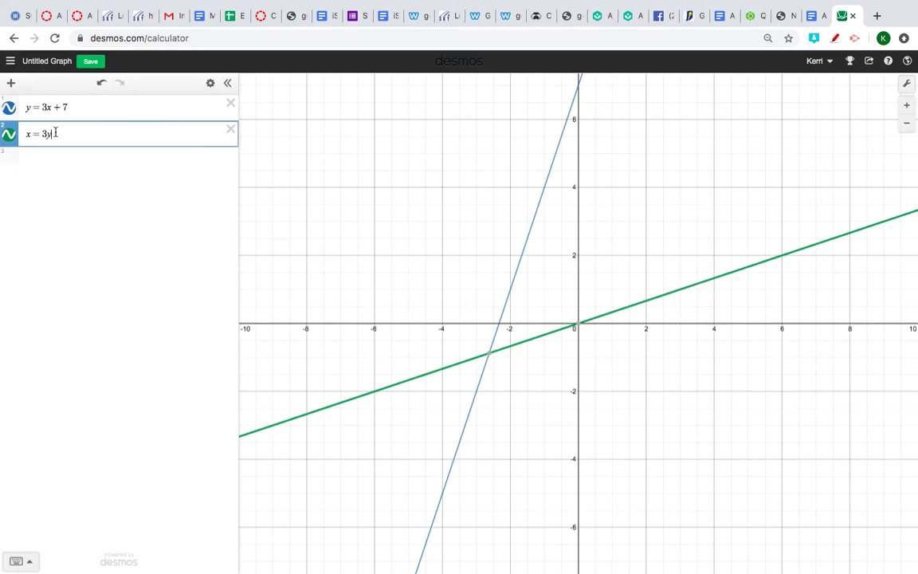
pyautogui.write('+7')
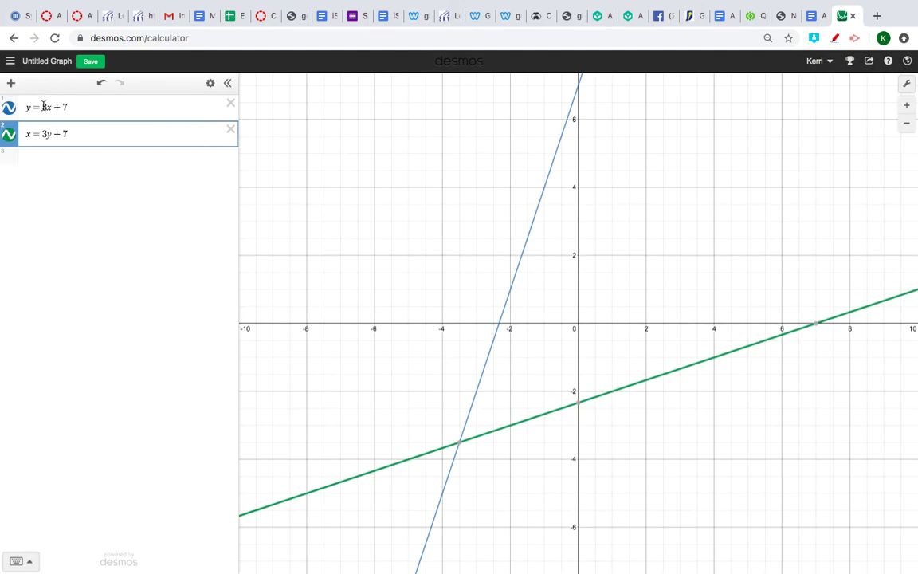
# Make the coefficient 3 negative in both equations, giving y = −3x + 7 and x = −3y + 7
pyautogui.click(69, 109)
pyautogui.press('Left')
pyautogui.press('Left')
pyautogui.press('Left')
pyautogui.press('Left')
pyautogui.write('-')
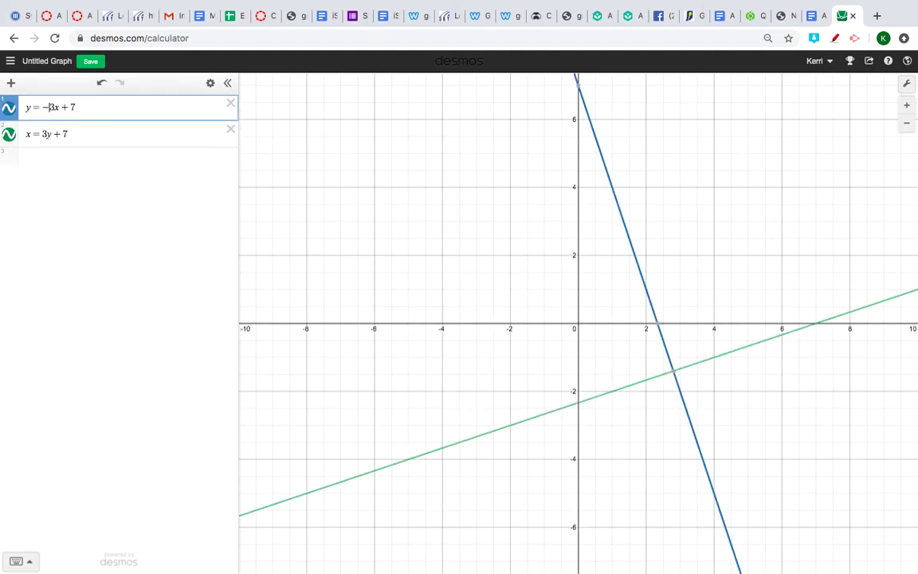
pyautogui.click(44, 134)
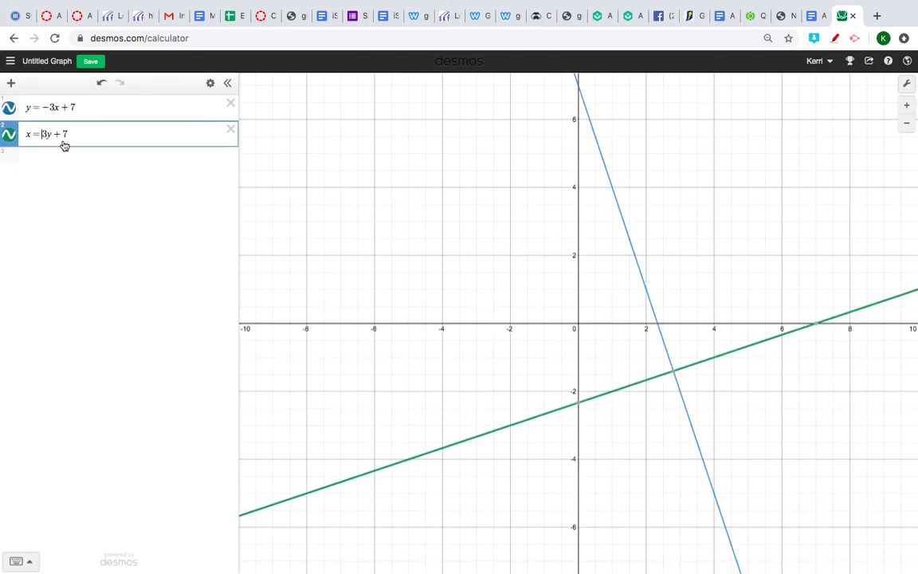
pyautogui.write('-')
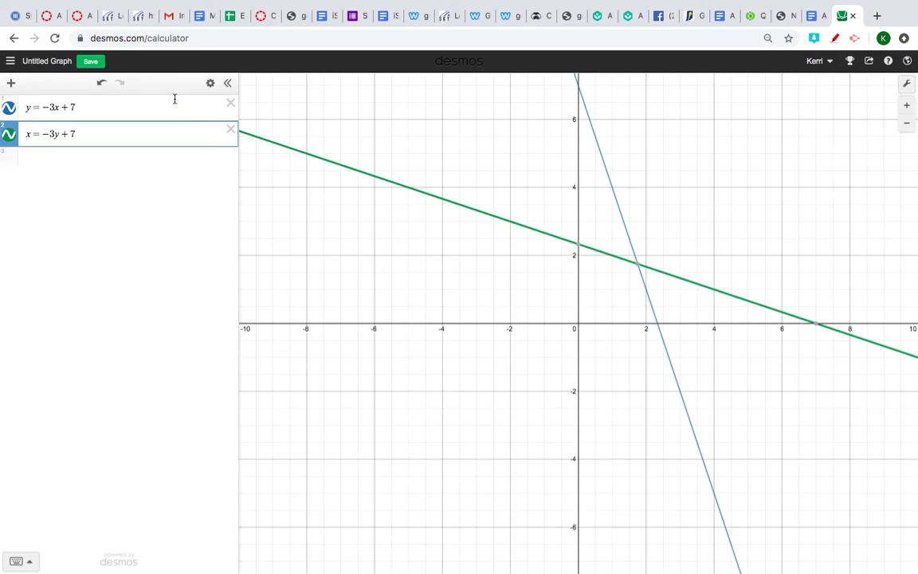
# Delete the linear equations and graph y = x² as the first expression
pyautogui.click(231, 109)
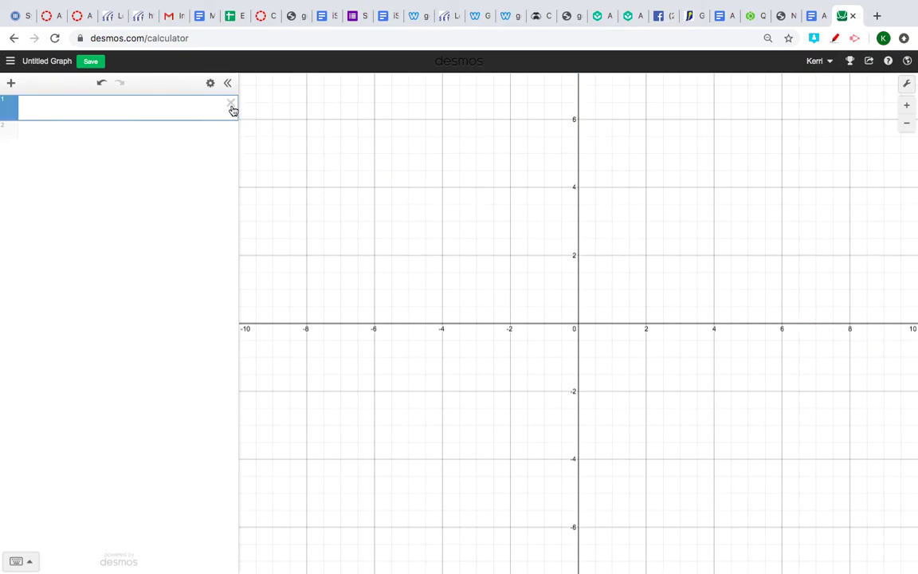
pyautogui.write('y=x')
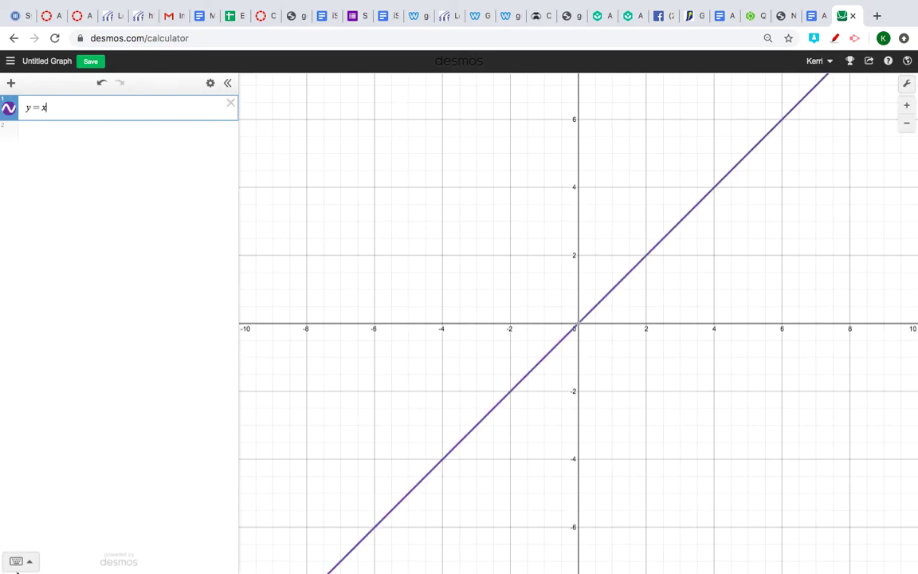
pyautogui.click(19, 561)
pyautogui.click(359, 508)
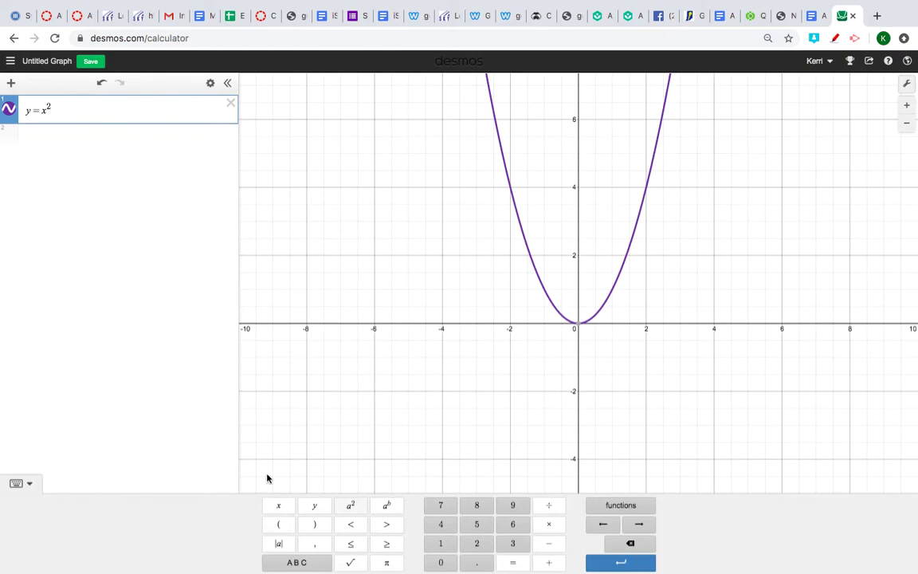
# Graph the inverse relation x = y² as the second expression
pyautogui.click(11, 137)
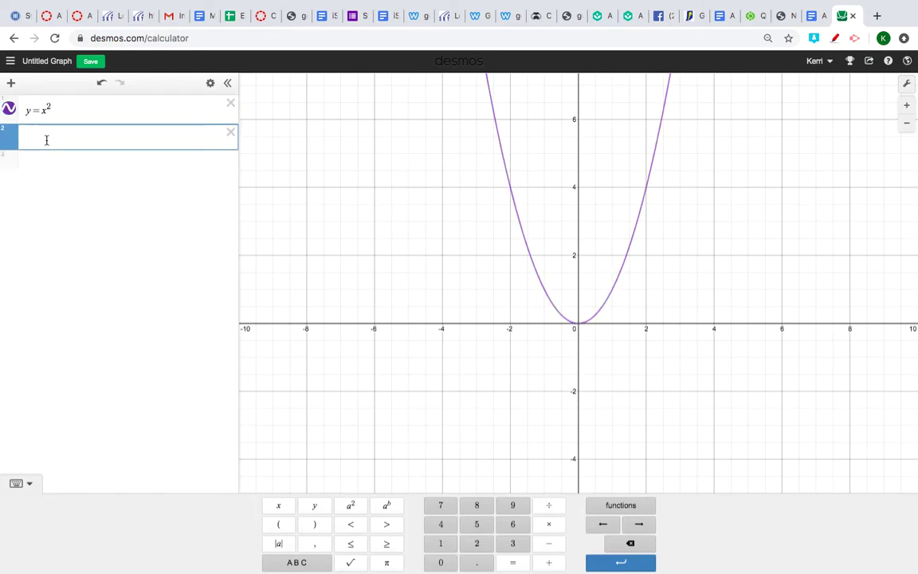
pyautogui.write('x=y')
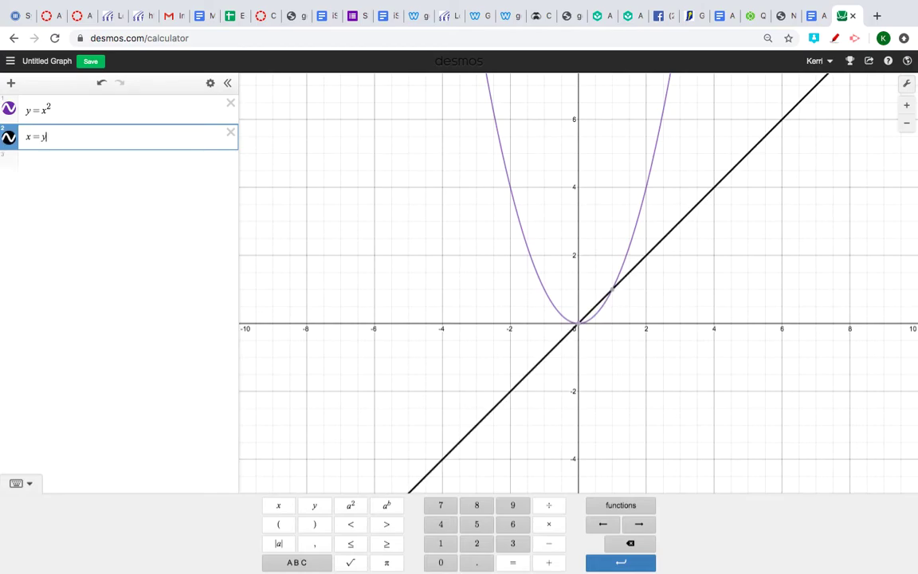
pyautogui.click(355, 510)
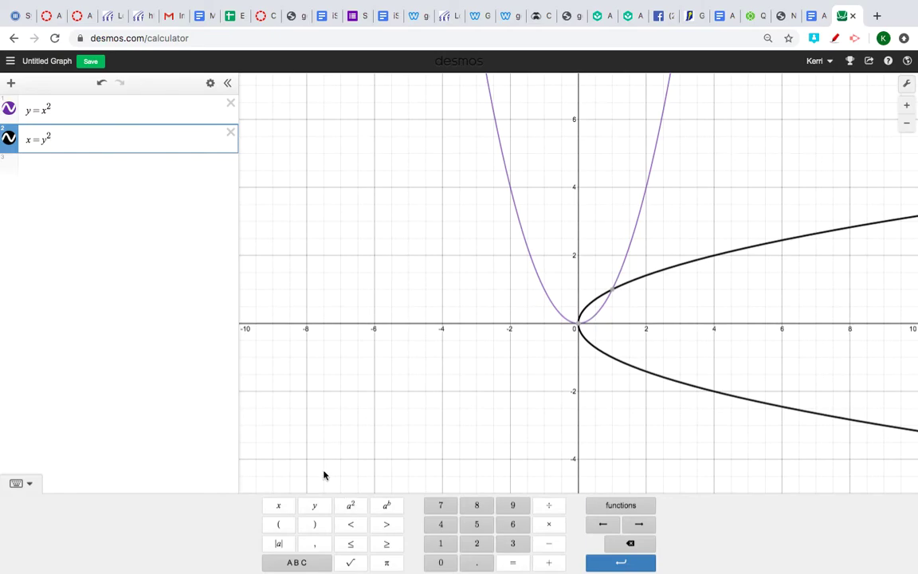
# Add + 4 to both quadratic equations, making them y = x² + 4 and x = y² + 4
pyautogui.click(56, 108)
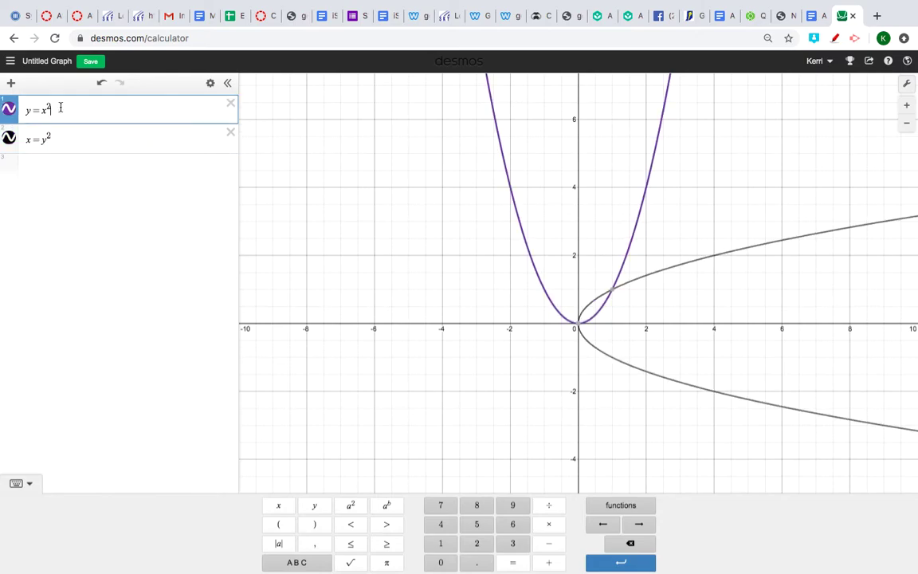
pyautogui.write('+4')
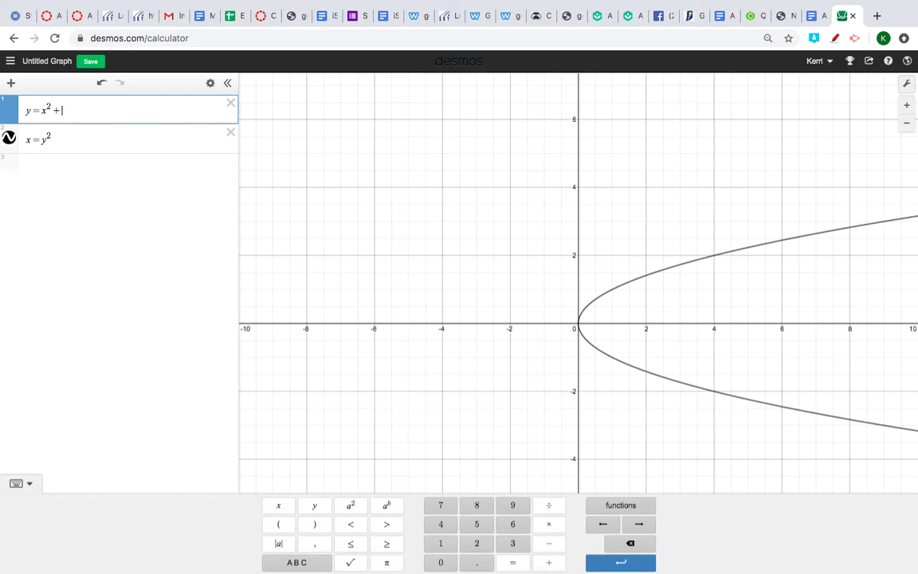
pyautogui.click(62, 139)
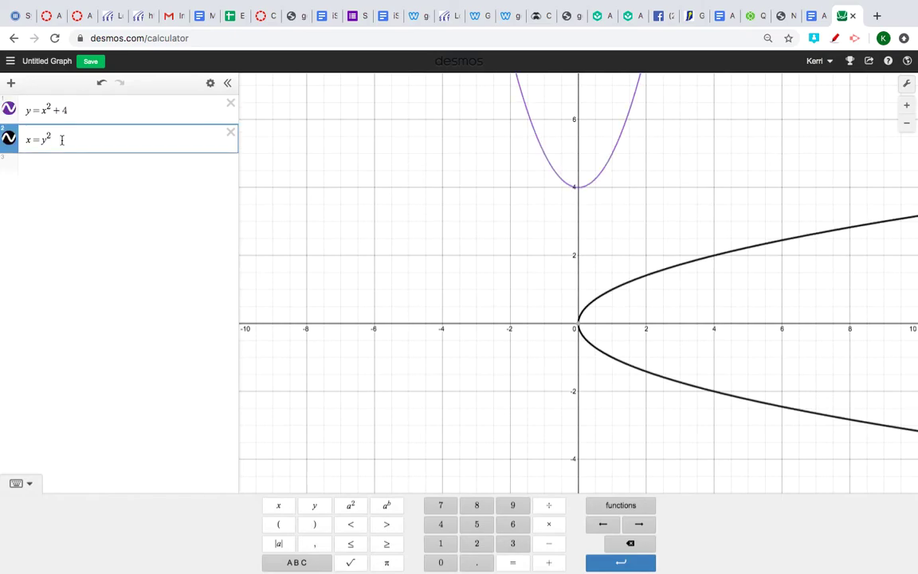
pyautogui.write('+4')
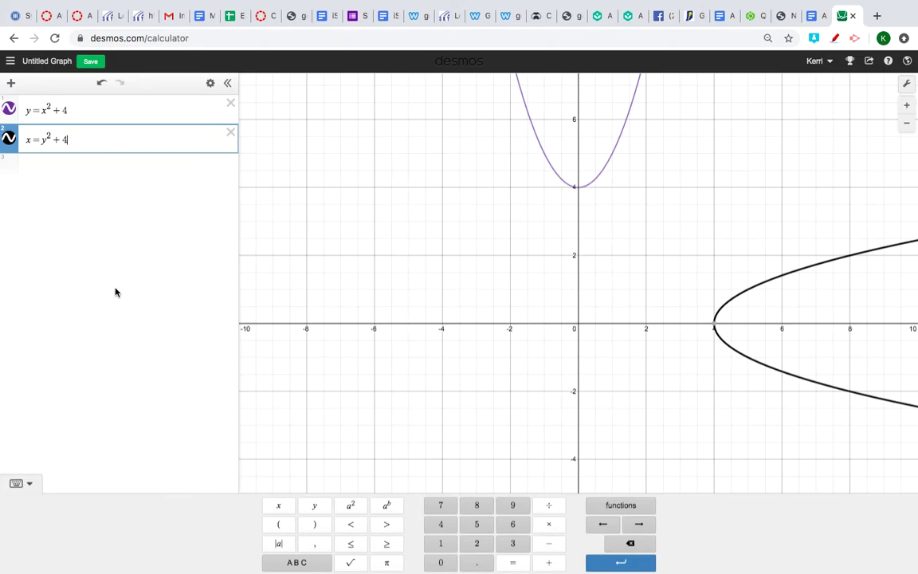
# Hide the on-screen keypad and graph the line of reflection x = y as a third expression
pyautogui.click(26, 485)
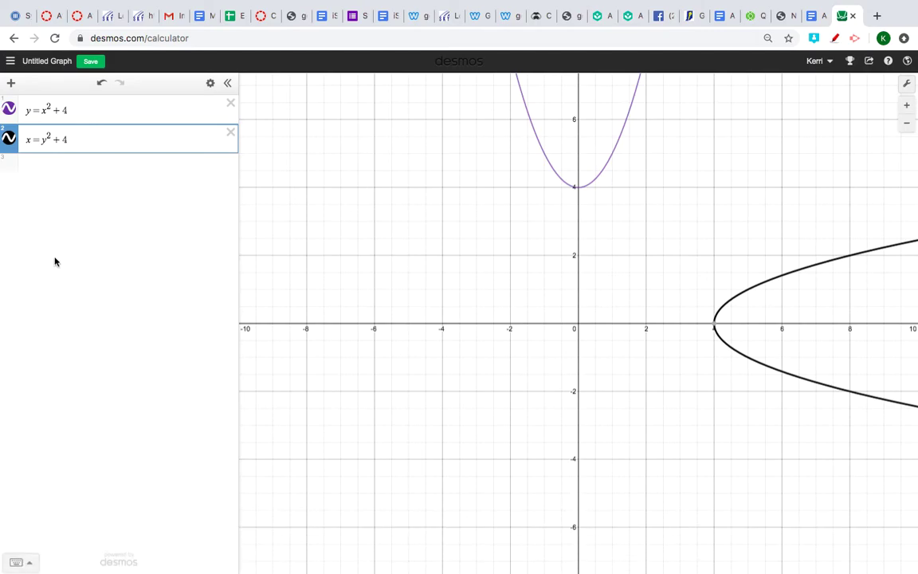
pyautogui.click(36, 179)
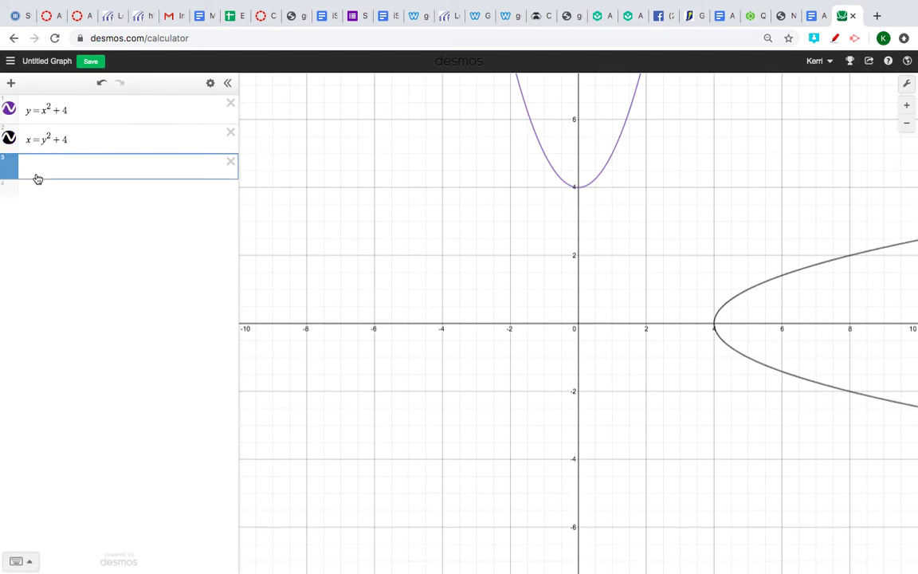
pyautogui.write('x=y')
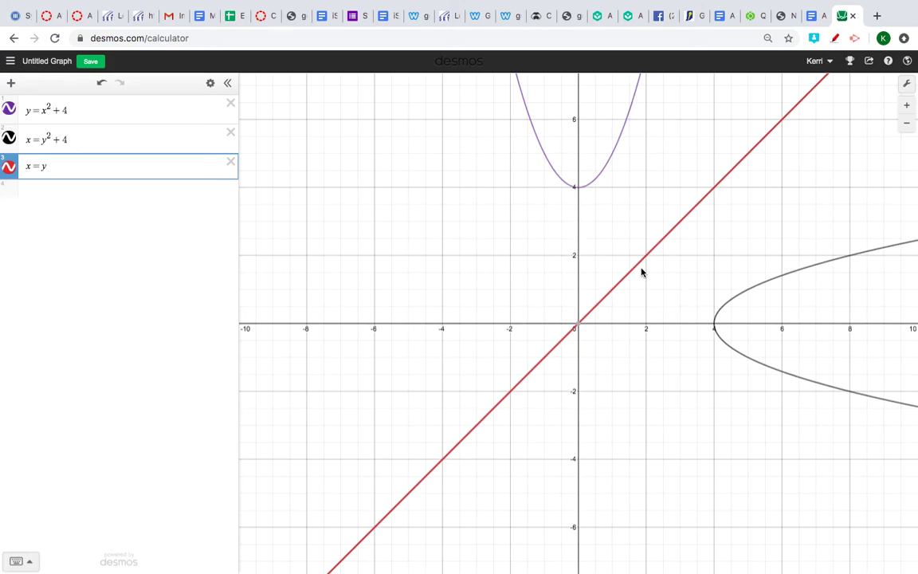
# Clear the right-hand sides of the two quadratic equations, leaving y = in the first expression and x = in the second
pyautogui.click(88, 139)
pyautogui.press('BackSpace')
pyautogui.press('BackSpace')
pyautogui.press('BackSpace')
pyautogui.press('BackSpace')
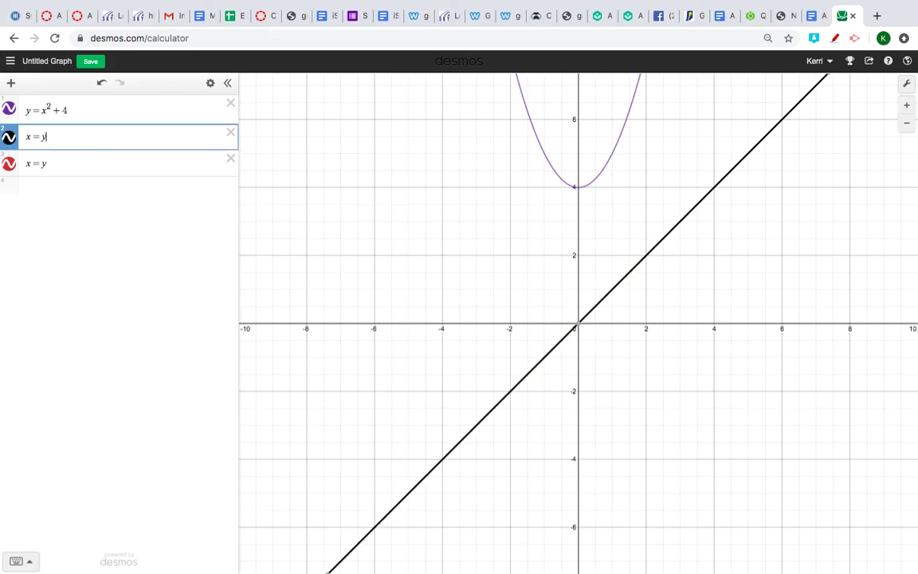
pyautogui.press('BackSpace')
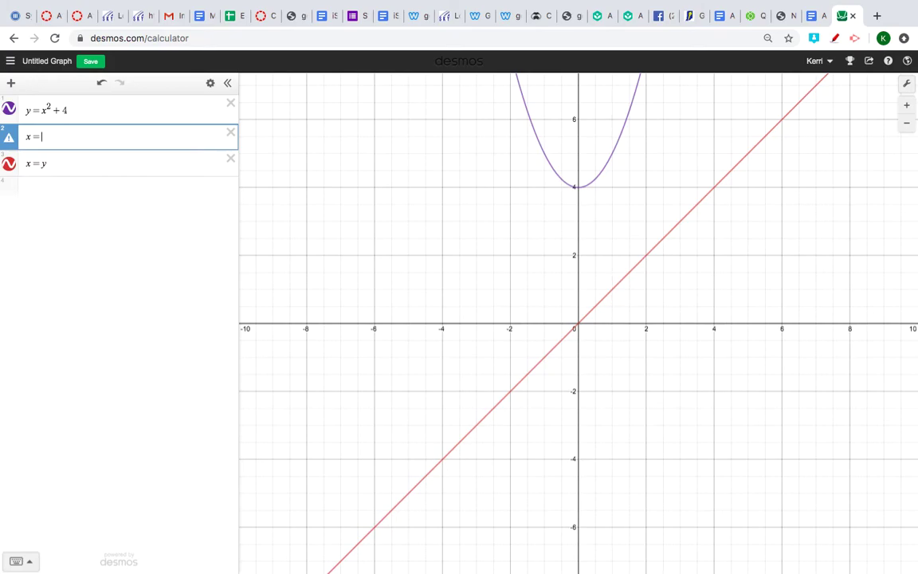
pyautogui.click(76, 110)
pyautogui.press('BackSpace')
pyautogui.press('BackSpace')
pyautogui.press('BackSpace')
pyautogui.press('BackSpace')
pyautogui.press('BackSpace')
pyautogui.press('BackSpace')
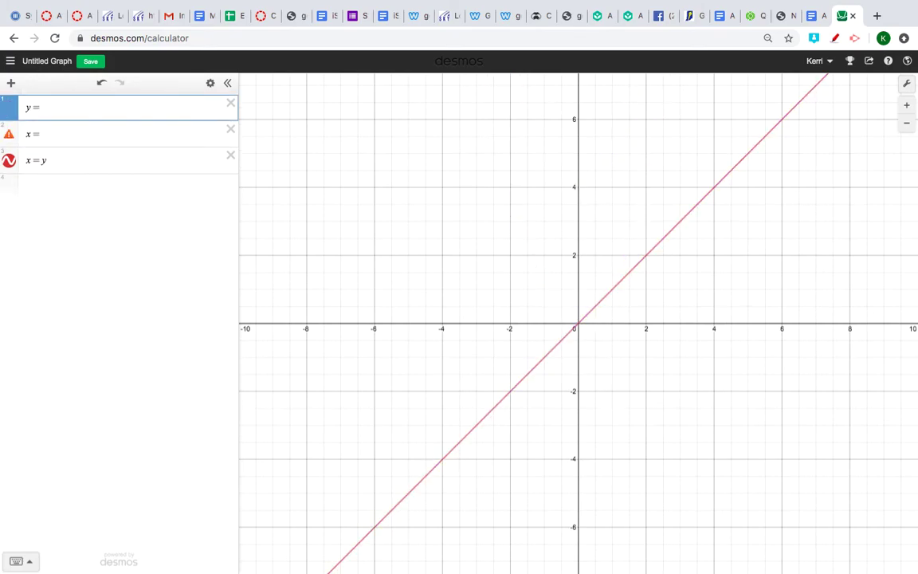
# Complete the first expression as the cubic y = 3x³ + 2x² − 5
pyautogui.write('3x')
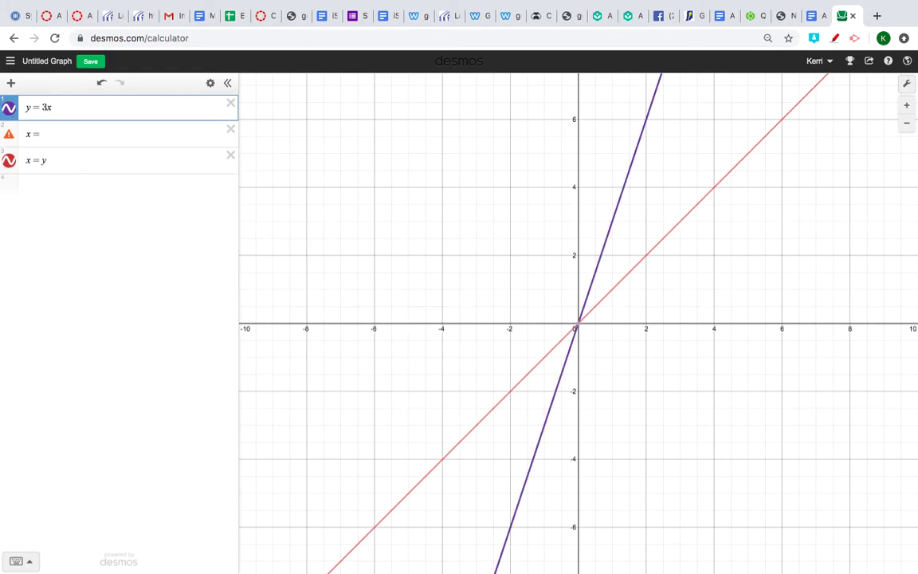
pyautogui.click(18, 561)
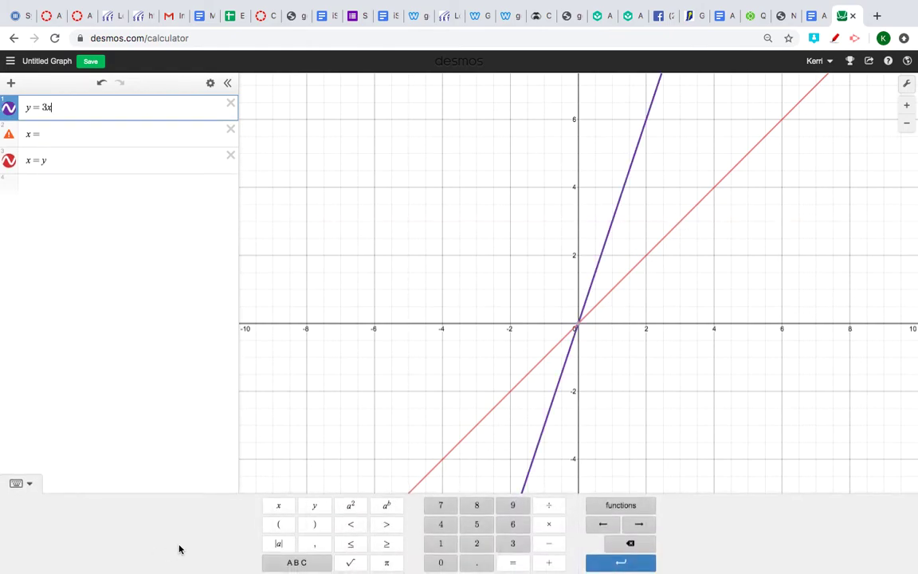
pyautogui.click(390, 510)
pyautogui.write('3x^3')
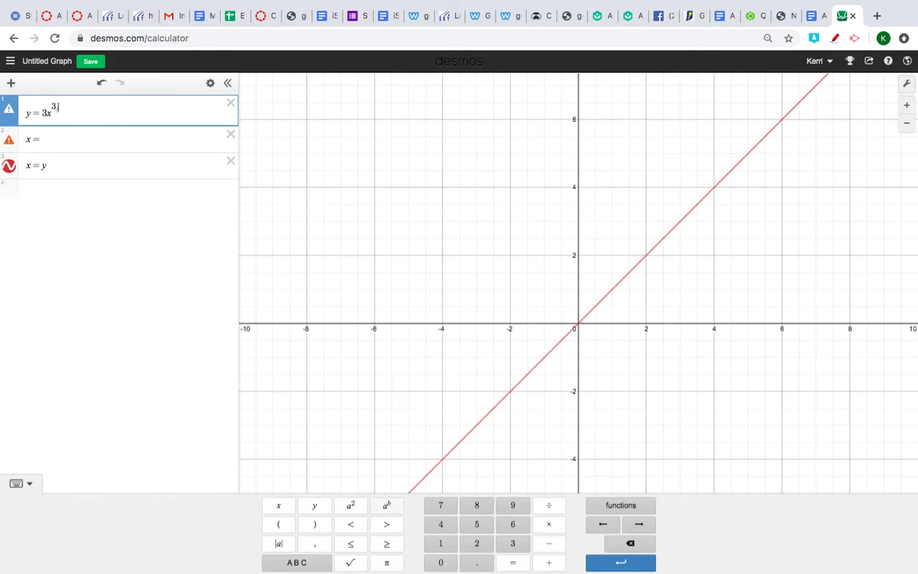
pyautogui.press('BackSpace')
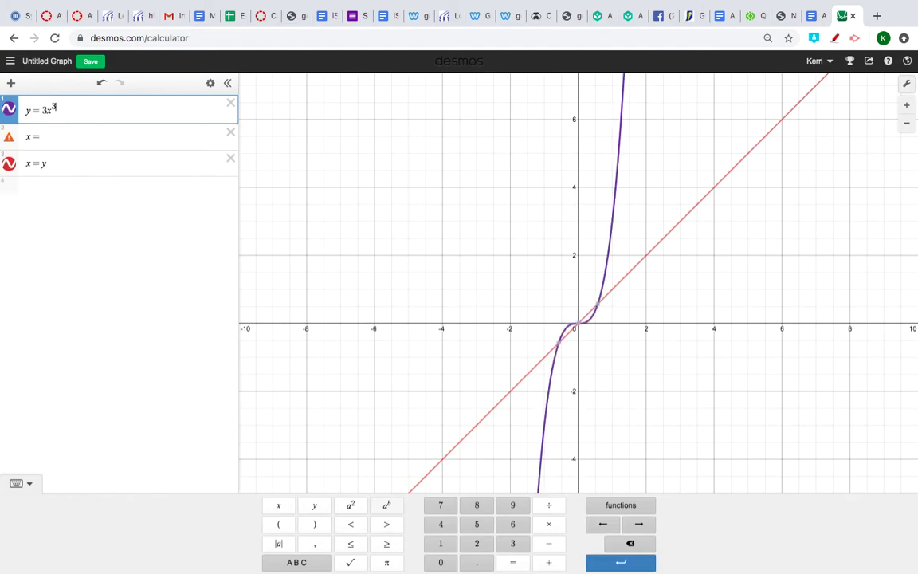
pyautogui.write('+ 2')
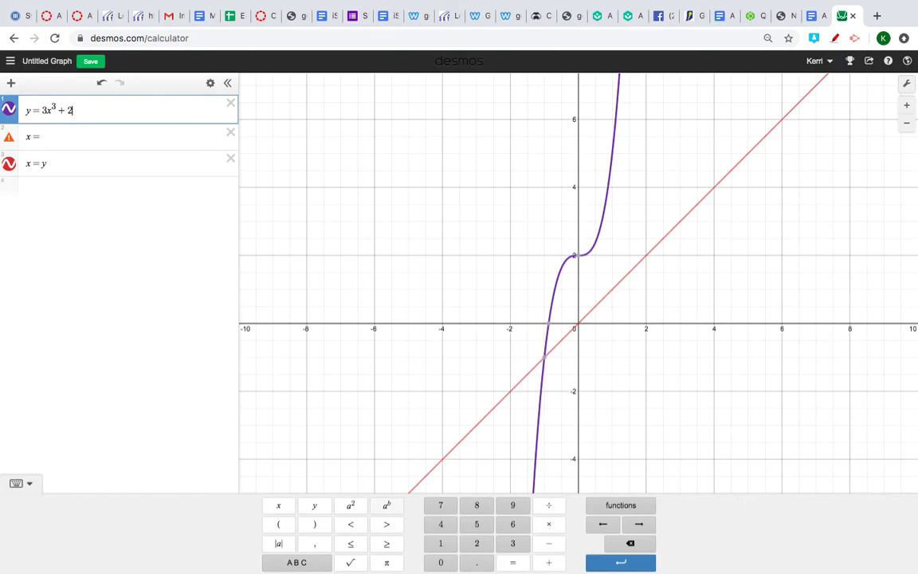
pyautogui.click(279, 506)
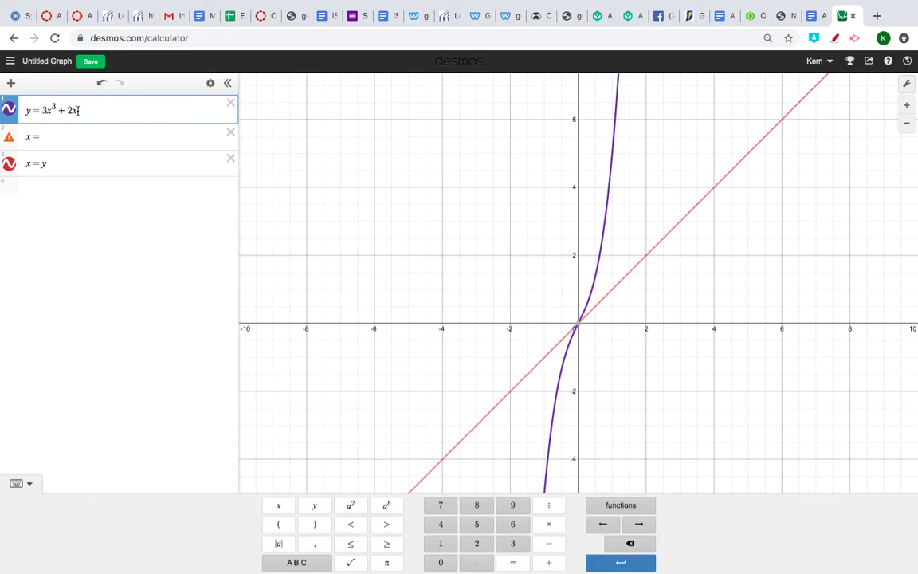
pyautogui.click(351, 505)
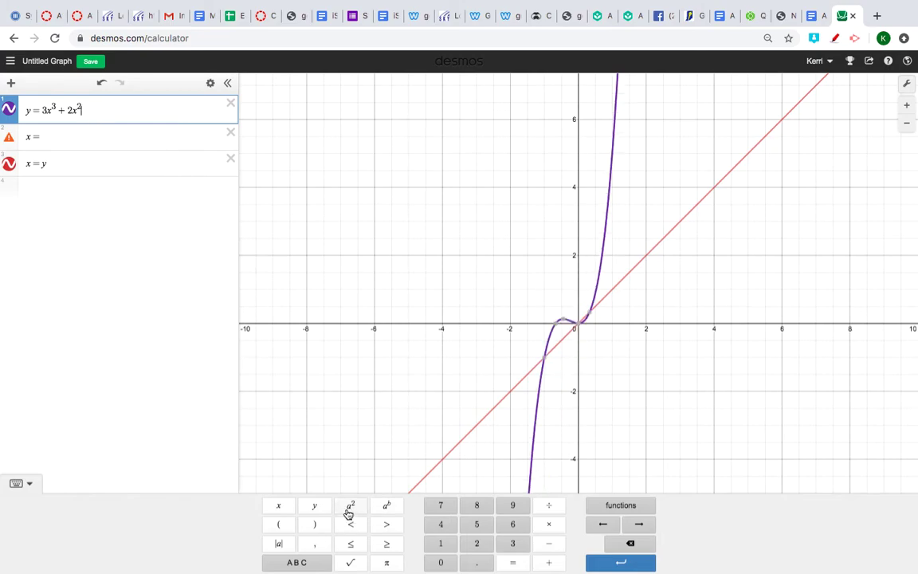
pyautogui.write('-')
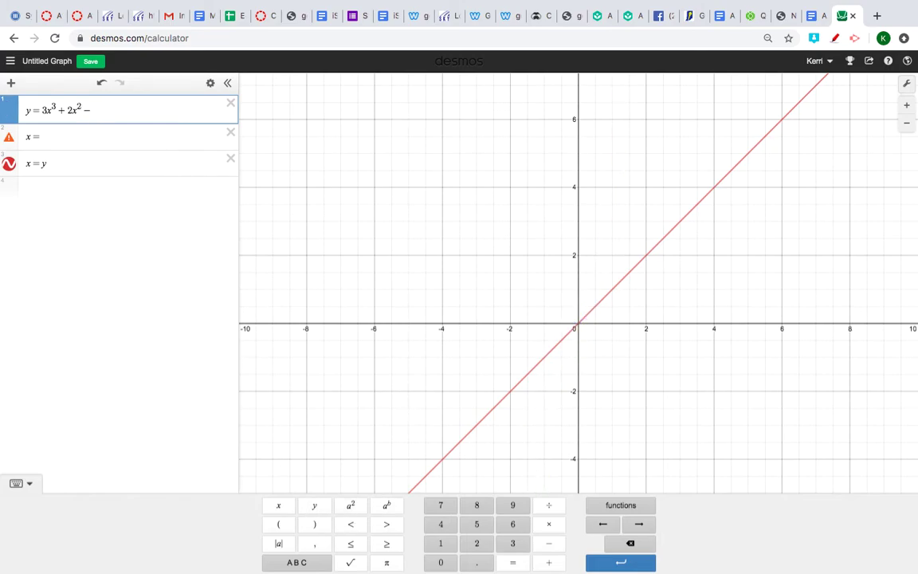
pyautogui.write('5')
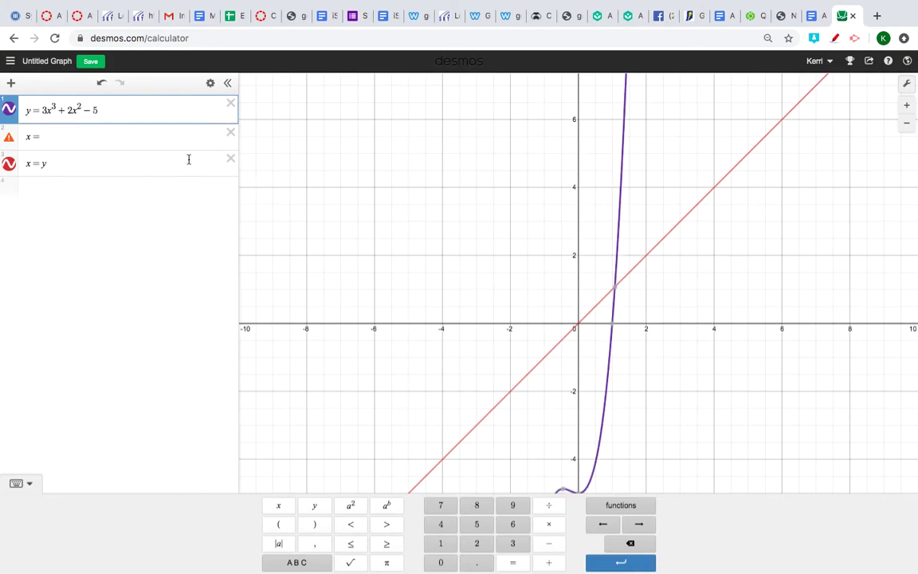
# Complete the second expression as the inverse relation x = 3y³ + 2y² − 5
pyautogui.click(48, 137)
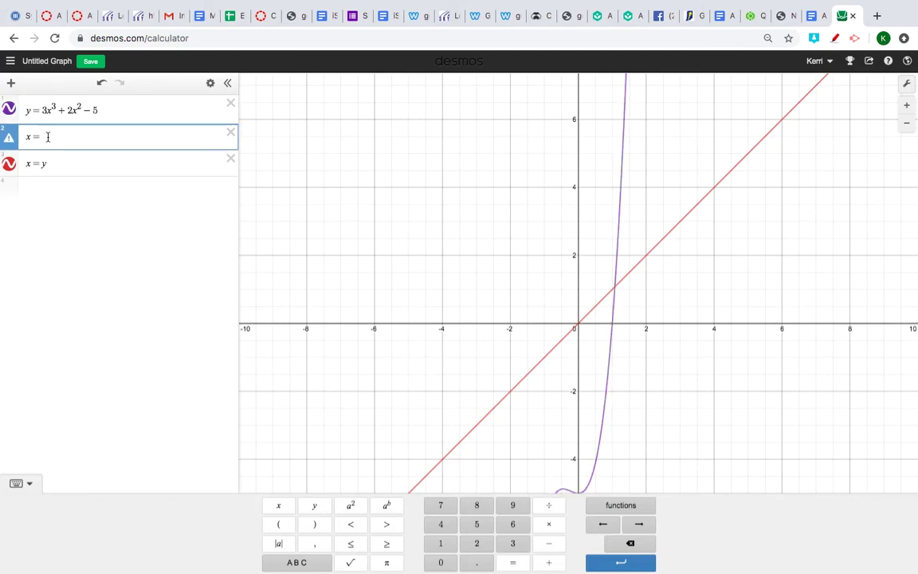
pyautogui.write('3')
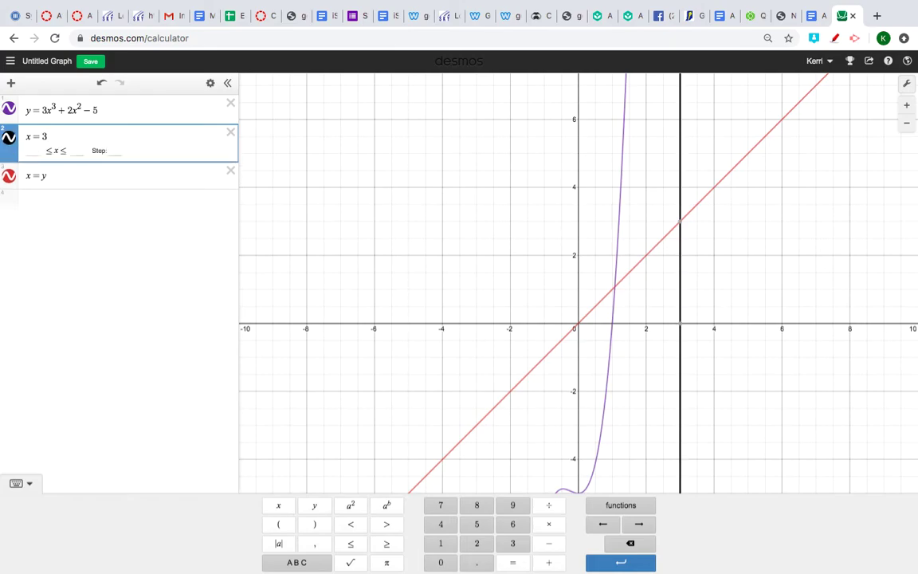
pyautogui.write('y')
pyautogui.click(386, 506)
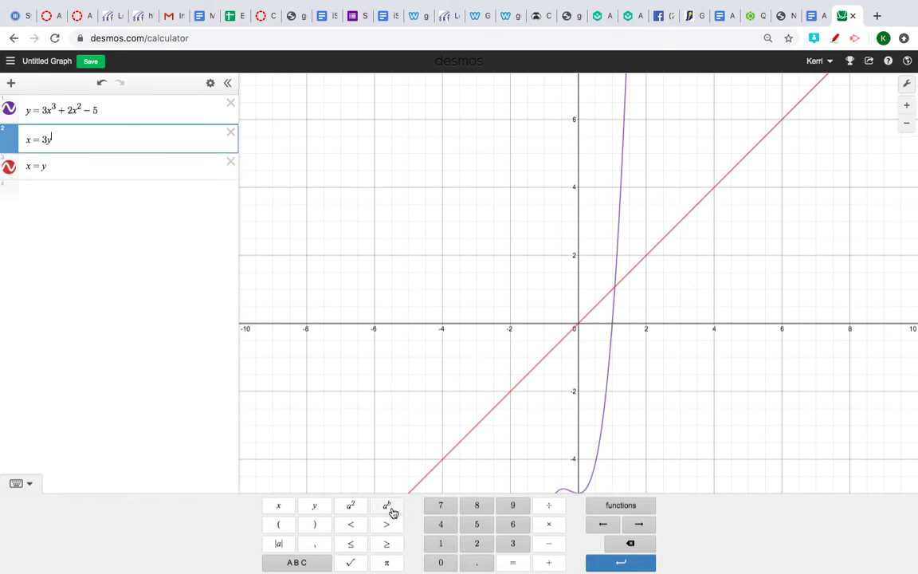
pyautogui.write('3 ')
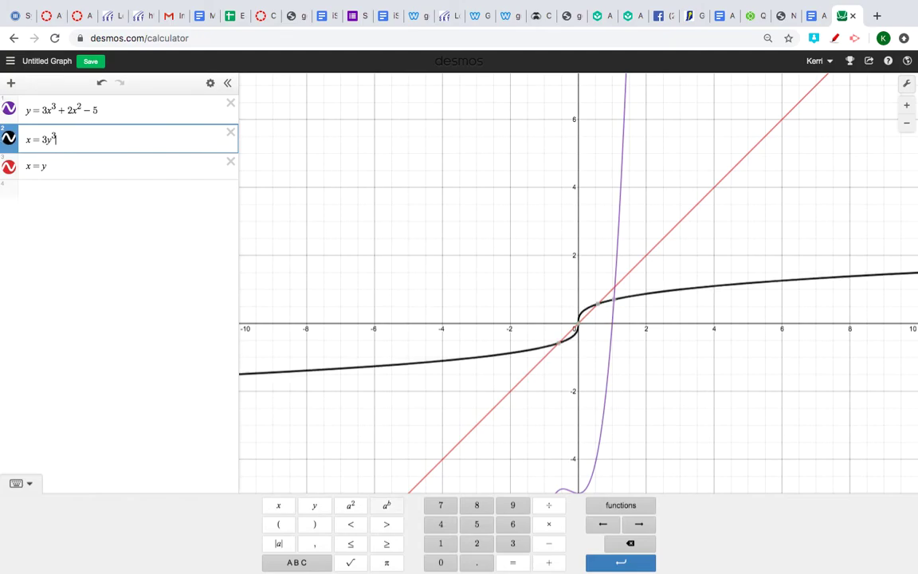
pyautogui.write('+ ')
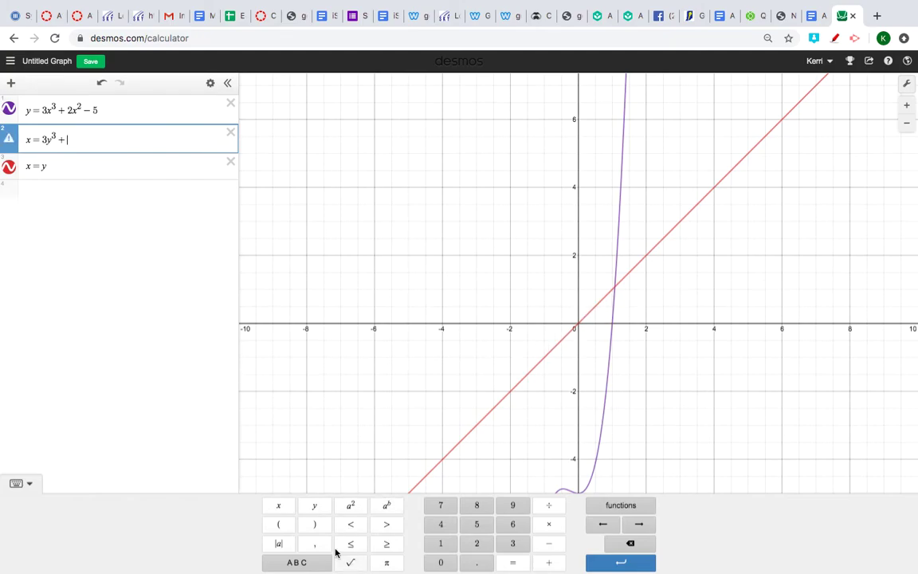
pyautogui.write('2')
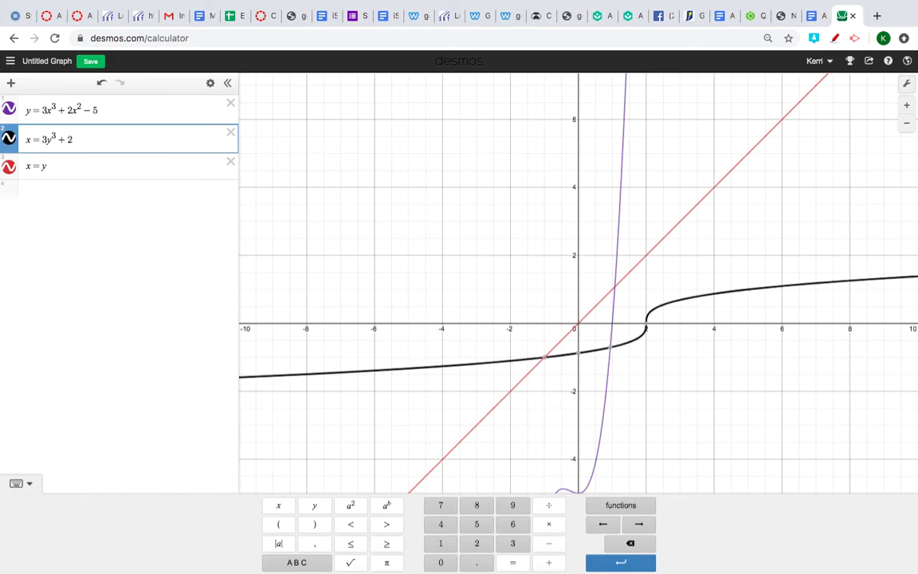
pyautogui.write('y')
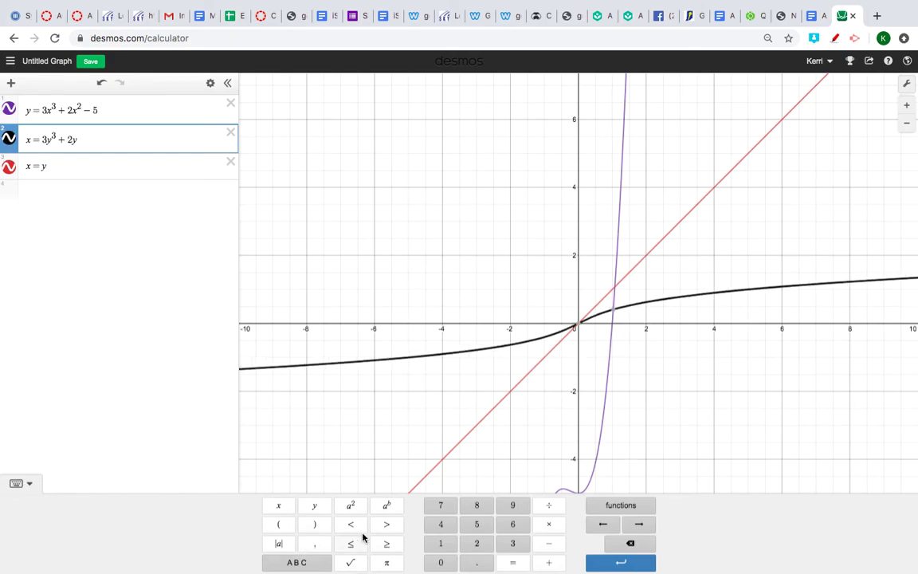
pyautogui.click(350, 507)
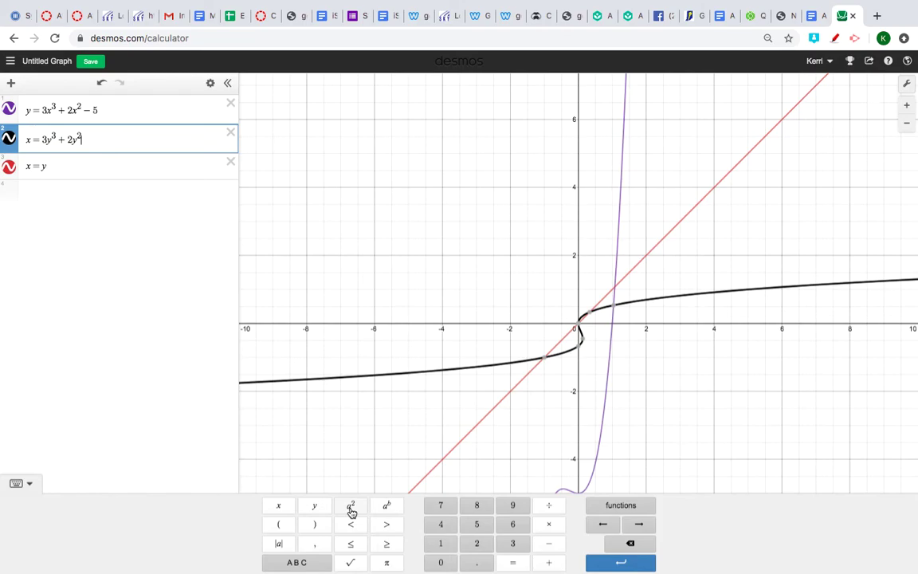
pyautogui.write('=')
pyautogui.press('BackSpace')
pyautogui.write('-5')
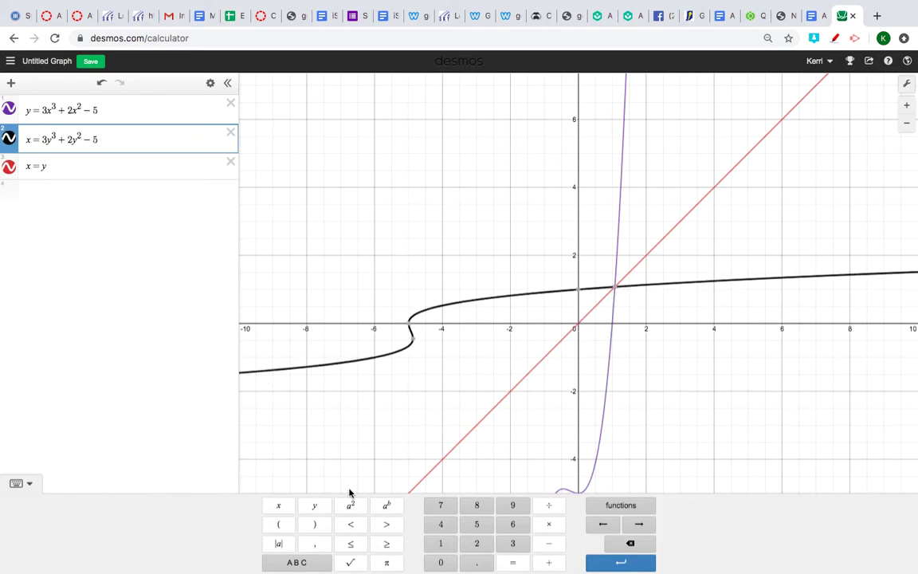
# Collapse the expression list to examine the cubic, its inverse and the reflection line at full width, and restore the list
pyautogui.scroll(-2, 405, 441)
pyautogui.scroll(2, 402, 441)
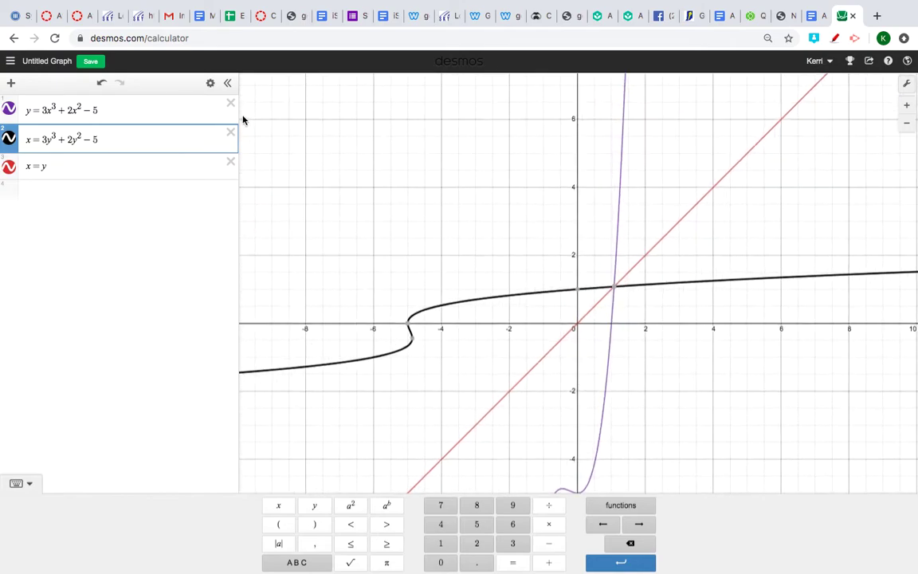
pyautogui.click(227, 83)
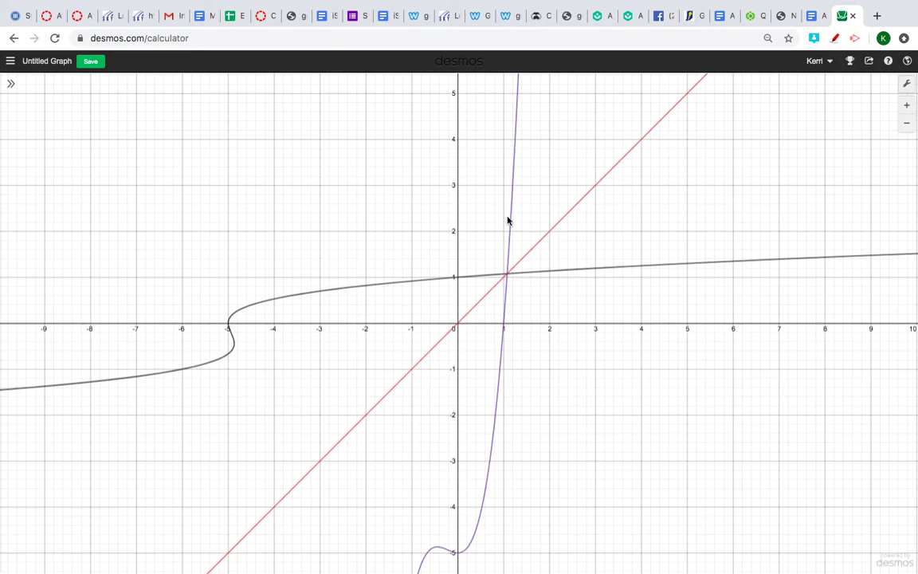
pyautogui.click(11, 83)
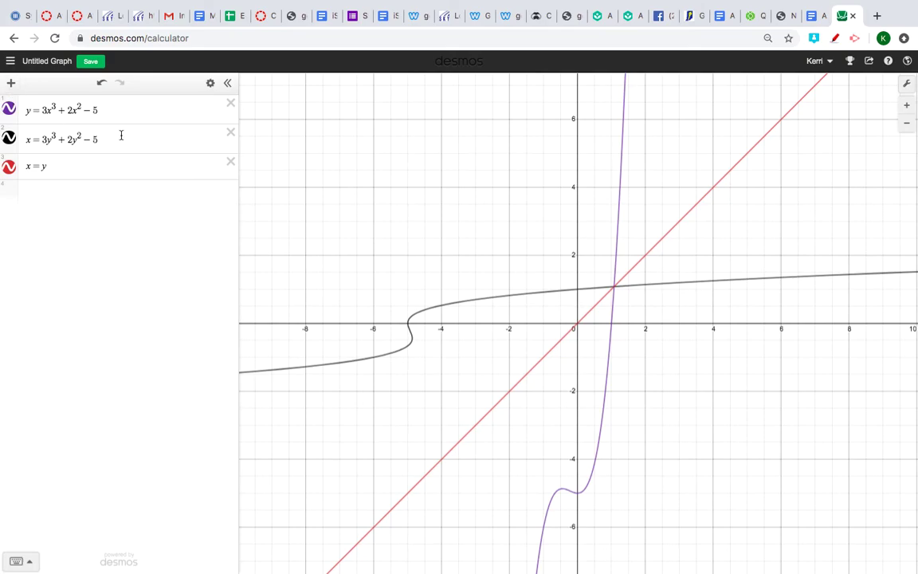
# Delete both cubic equations, keeping x = y, and graph y = 2^x as the second expression
pyautogui.click(230, 107)
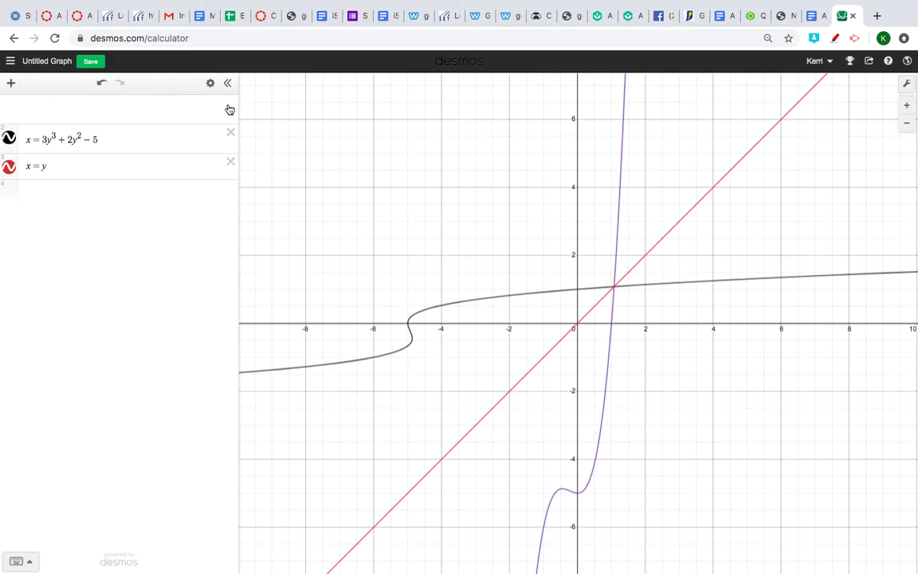
pyautogui.click(231, 107)
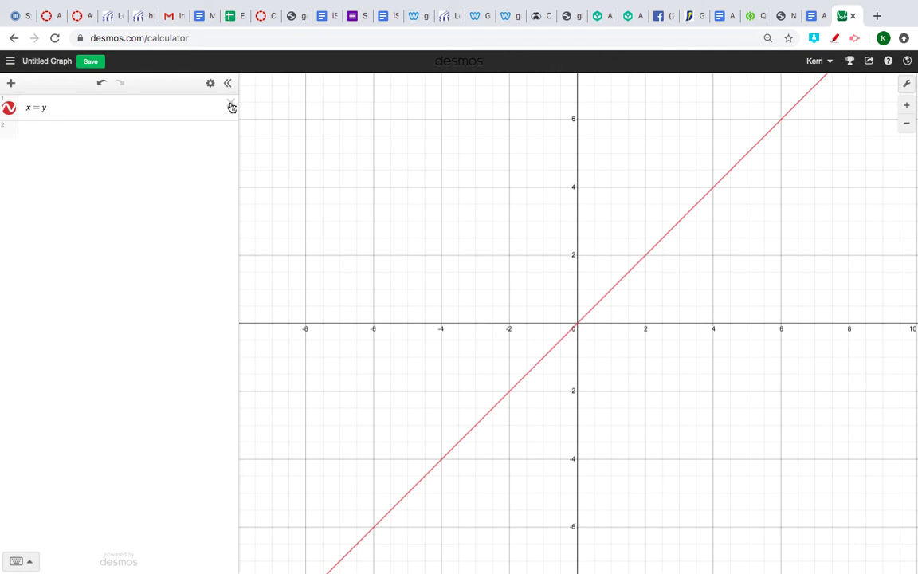
pyautogui.click(46, 135)
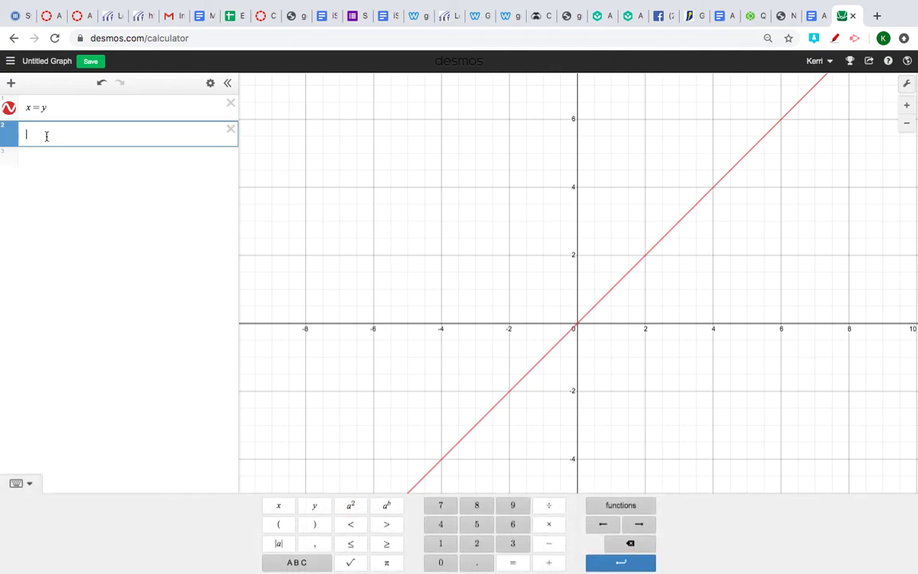
pyautogui.write('y = 2')
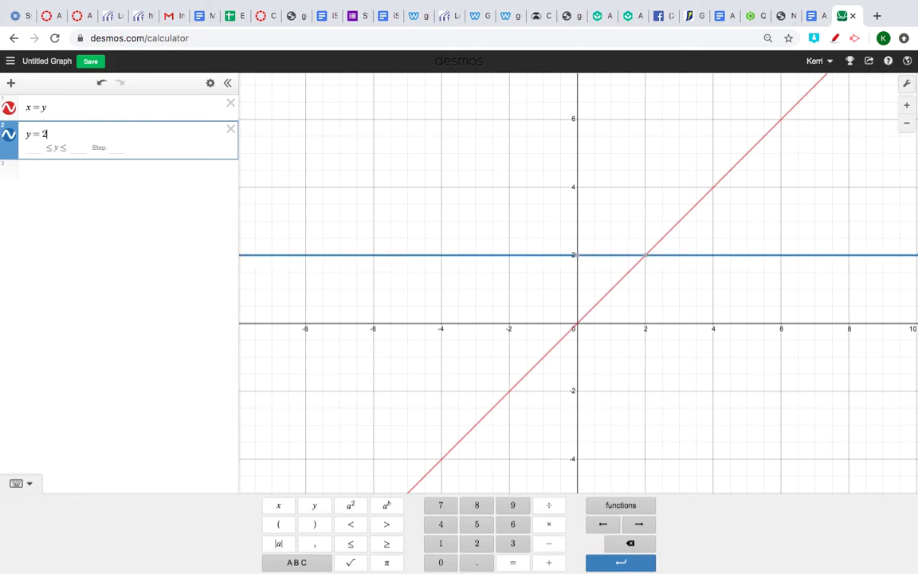
pyautogui.click(387, 507)
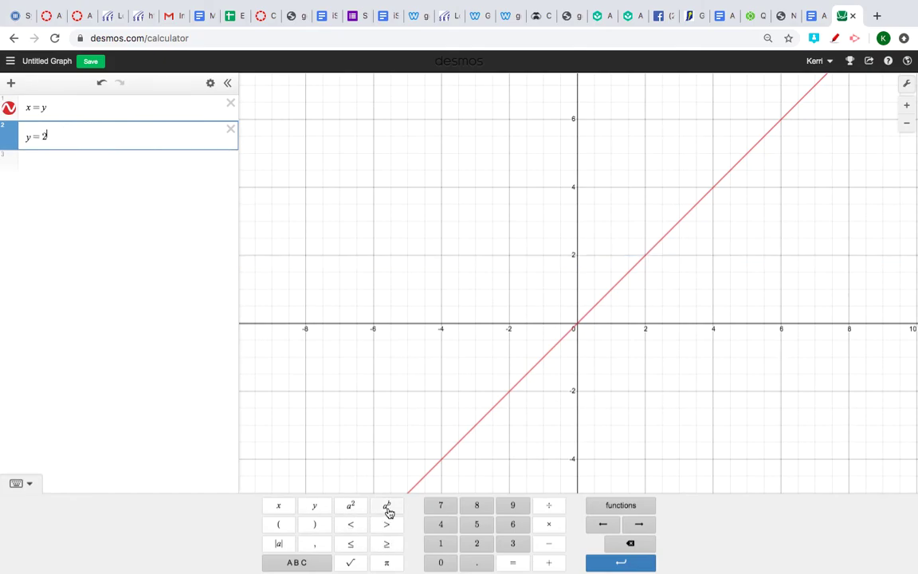
pyautogui.write('x')
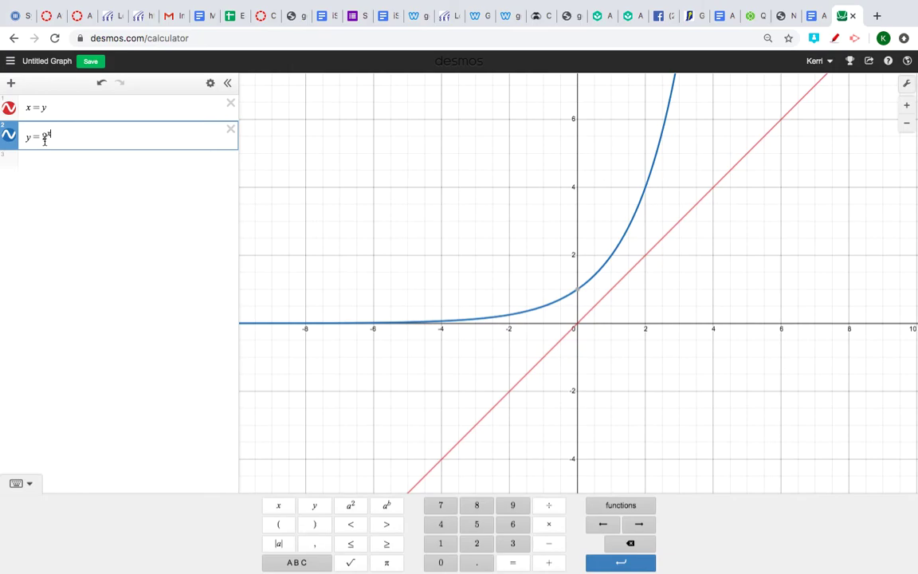
# Graph the inverse relation x = 2^y as the third expression
pyautogui.click(26, 161)
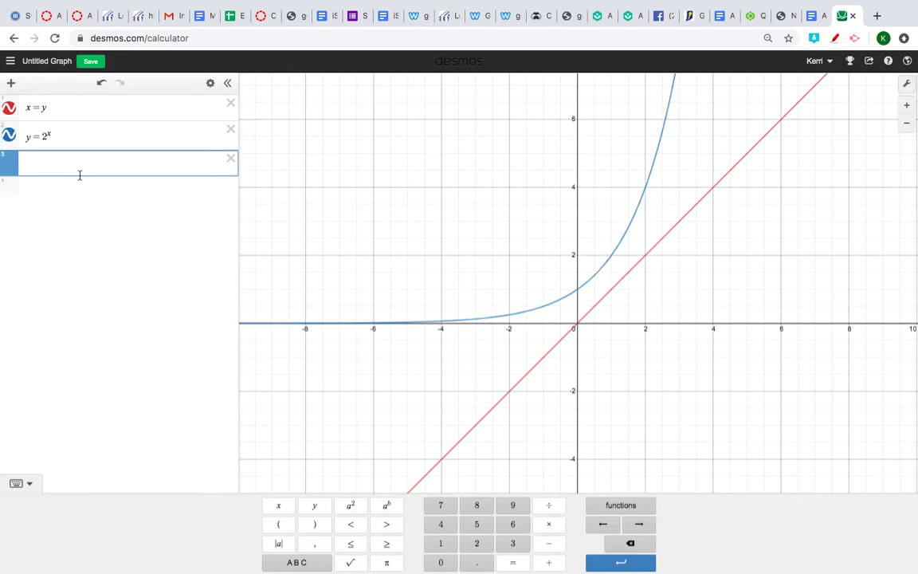
pyautogui.write('x ')
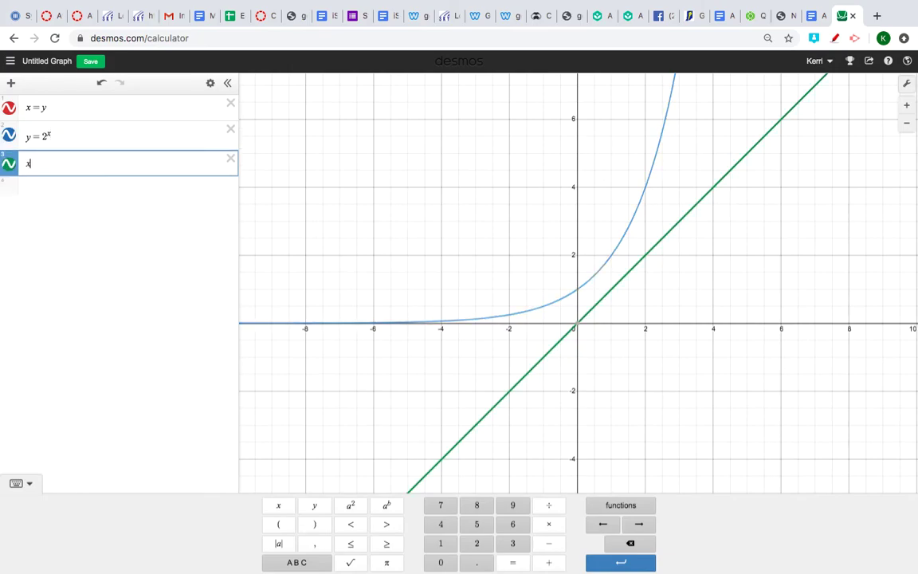
pyautogui.write('= ')
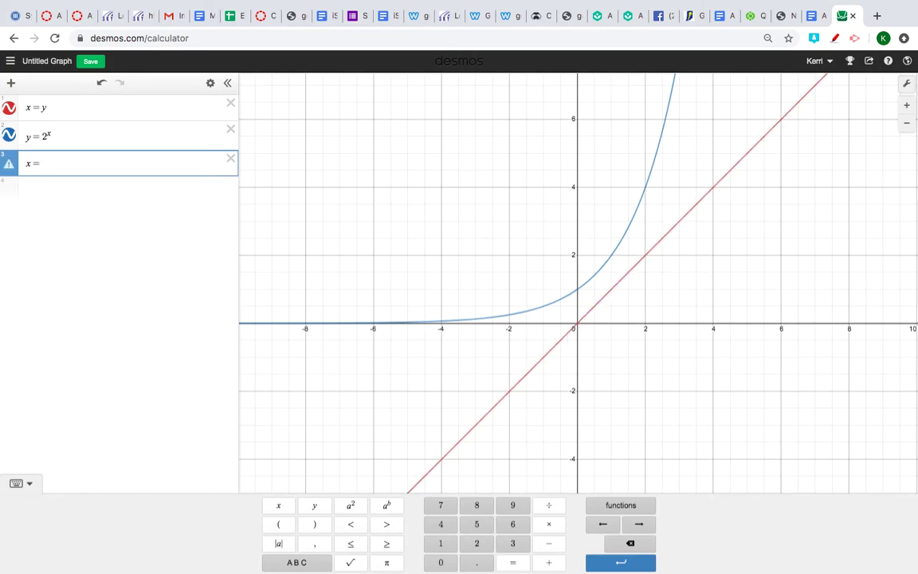
pyautogui.write('2')
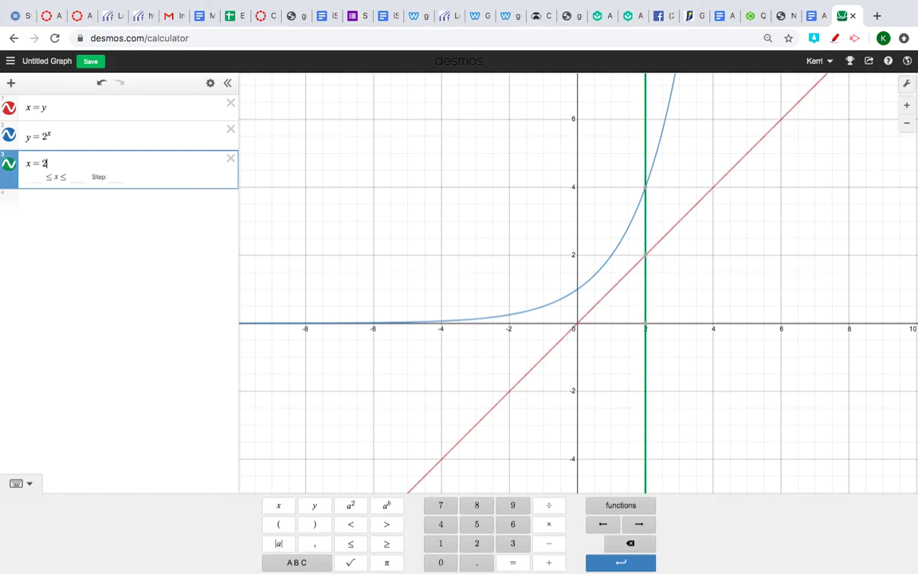
pyautogui.click(388, 509)
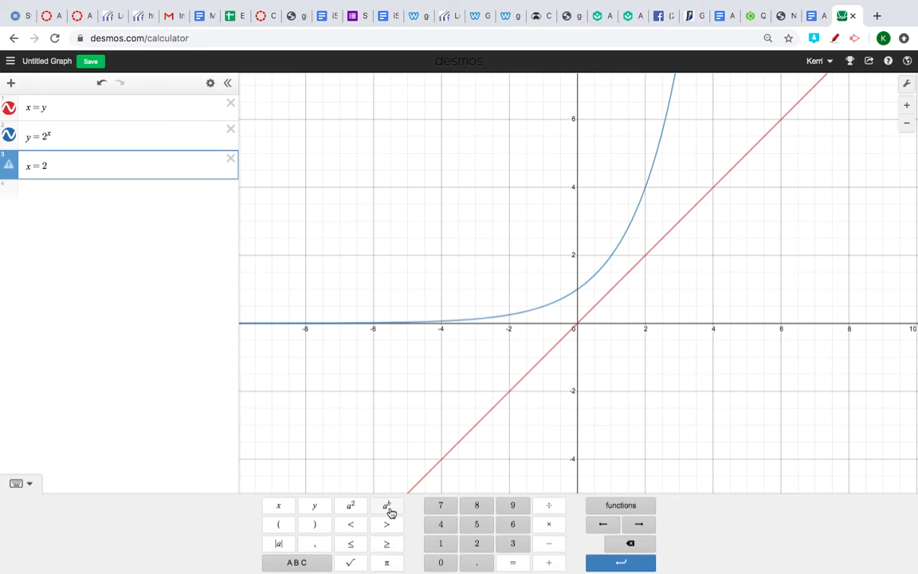
pyautogui.write('y')
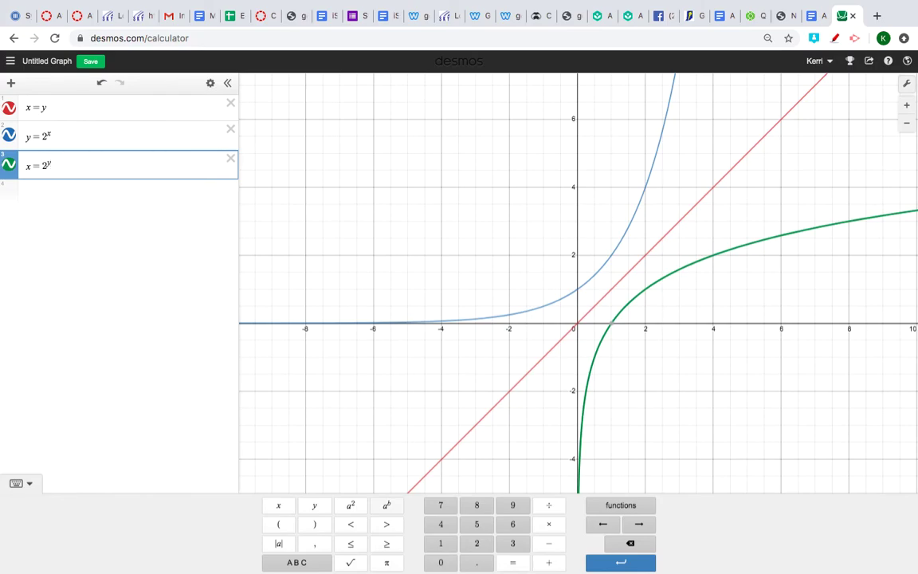
# Look through the trig, statistics, distribution and miscellaneous functions, and enter a base-2 logarithm of x as the fourth expression
pyautogui.click(50, 193)
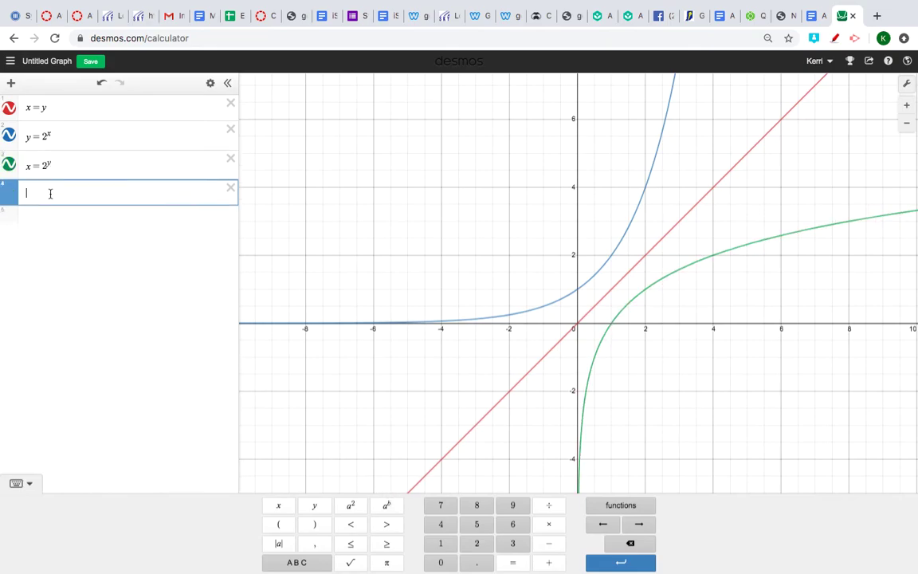
pyautogui.click(619, 507)
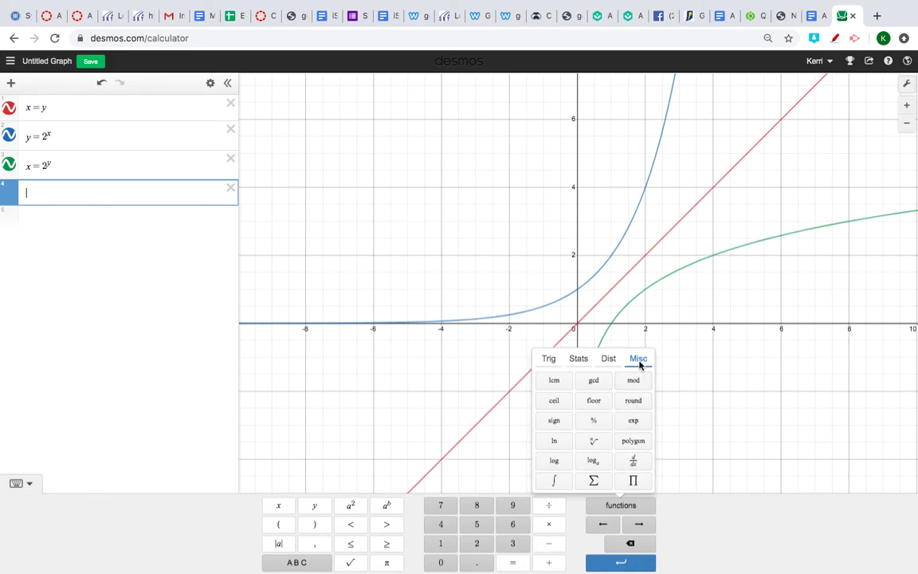
pyautogui.click(550, 360)
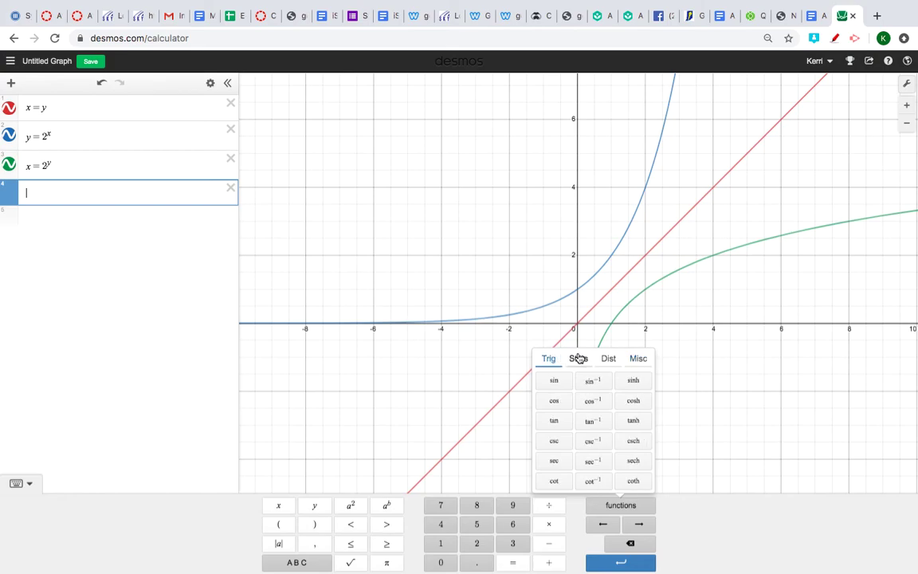
pyautogui.click(578, 359)
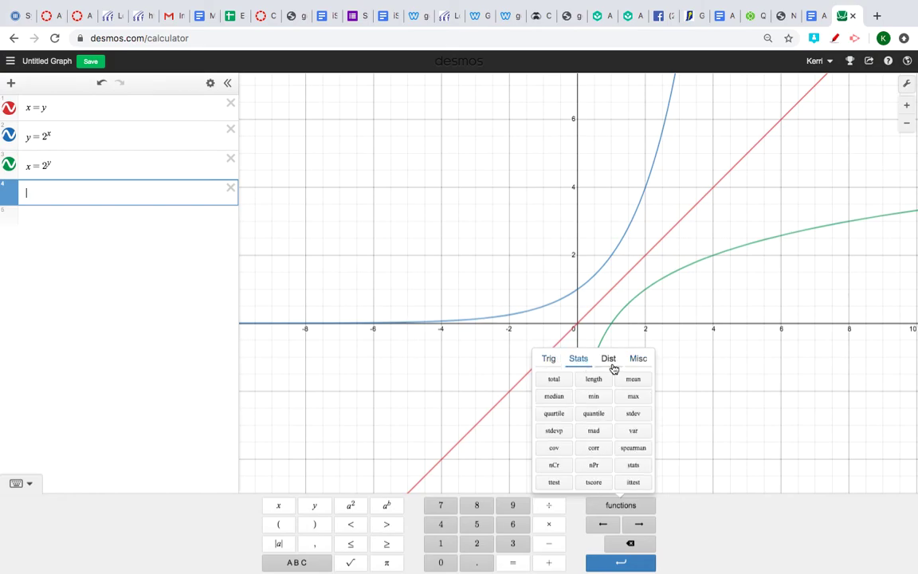
pyautogui.click(612, 367)
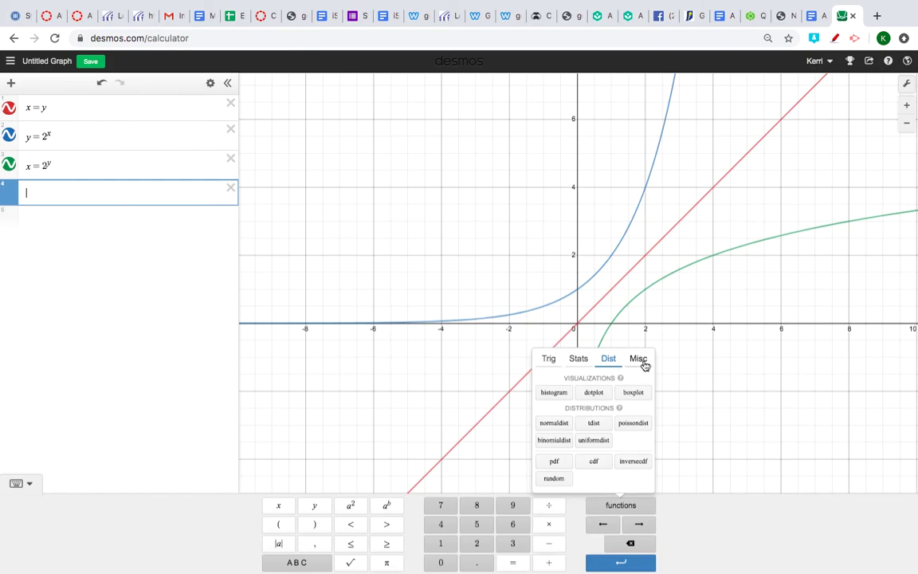
pyautogui.click(642, 361)
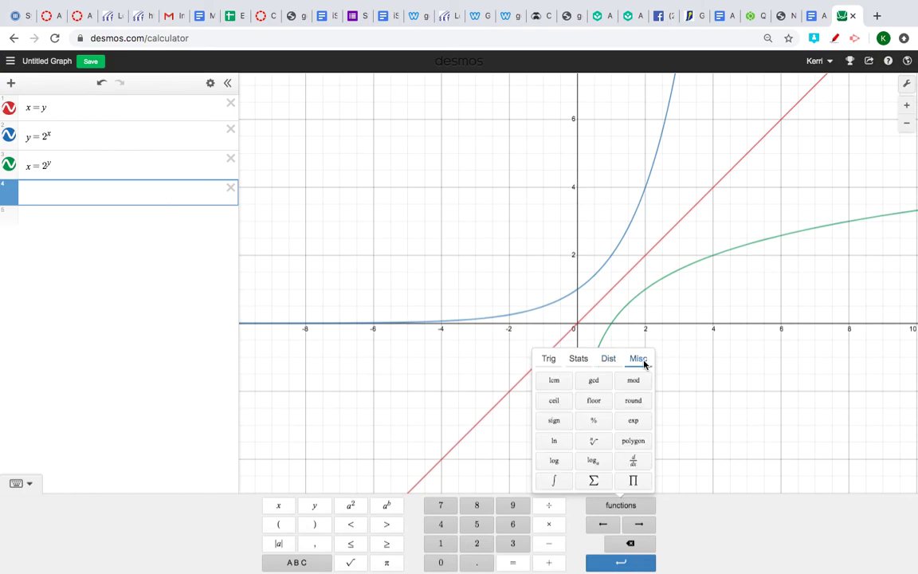
pyautogui.click(593, 460)
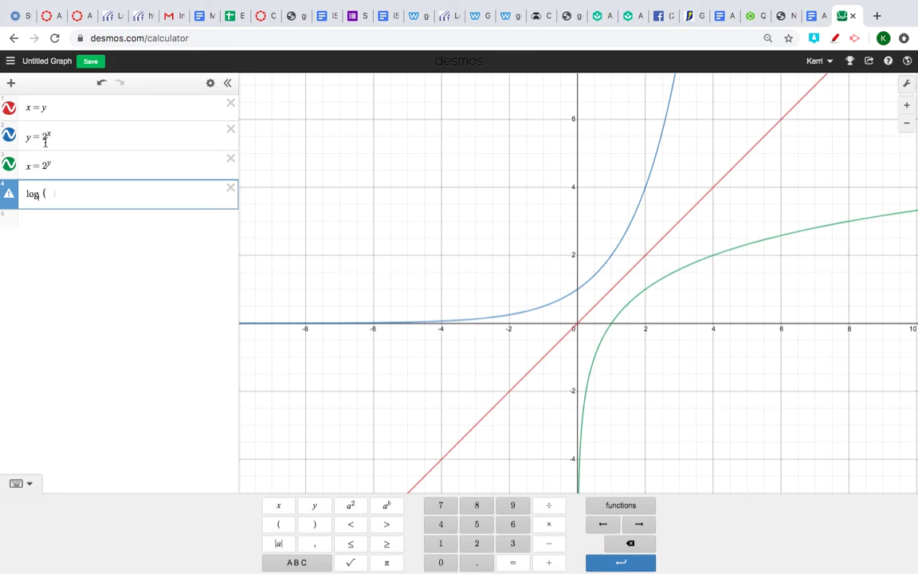
pyautogui.write('_2(x')
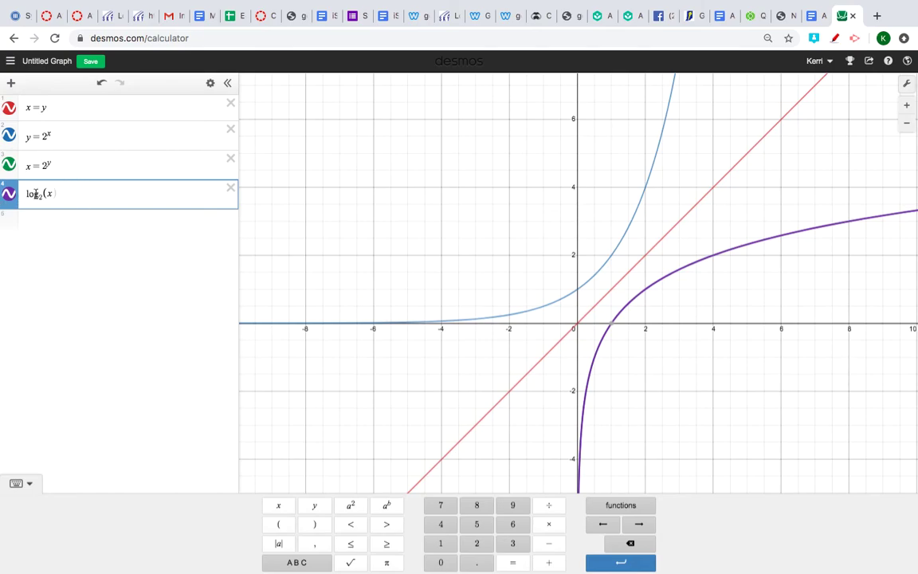
# Complete the fourth expression as the equation y = log₂(x)
pyautogui.write(')')
pyautogui.press('Left')
pyautogui.press('Left')
pyautogui.press('Left')
pyautogui.press('Left')
pyautogui.write('= ')
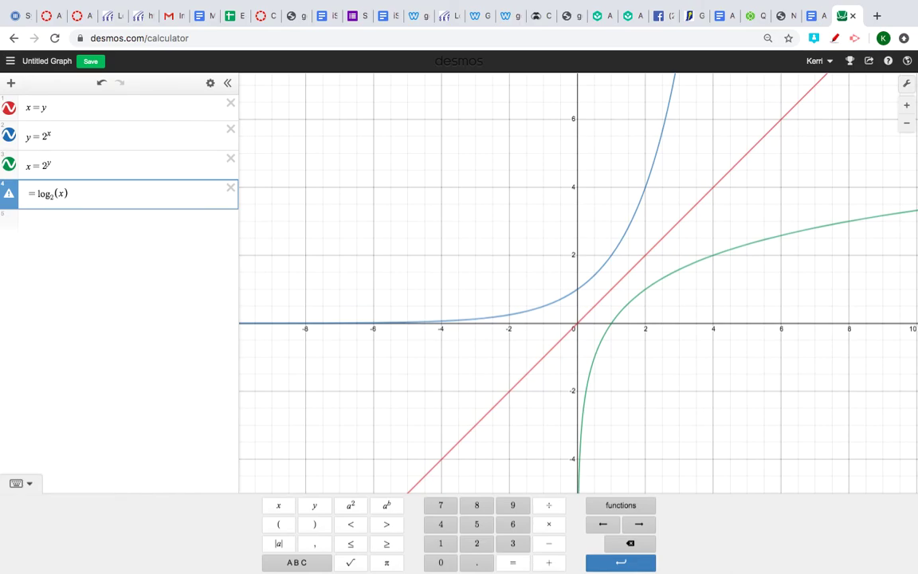
pyautogui.write('y')
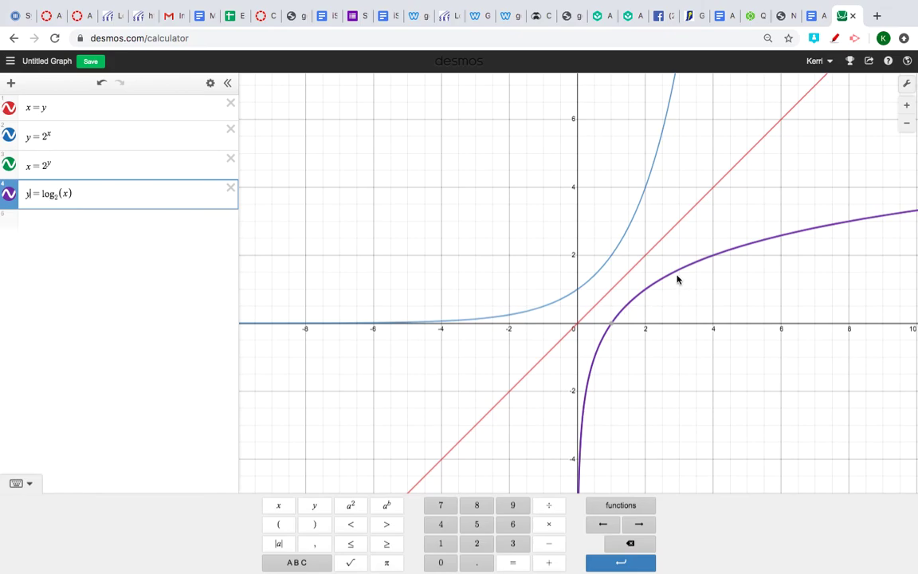
# Hide and reshow the logarithm curve to compare it with x = 2^y, and delete the x = 2^y expression
pyautogui.click(10, 196)
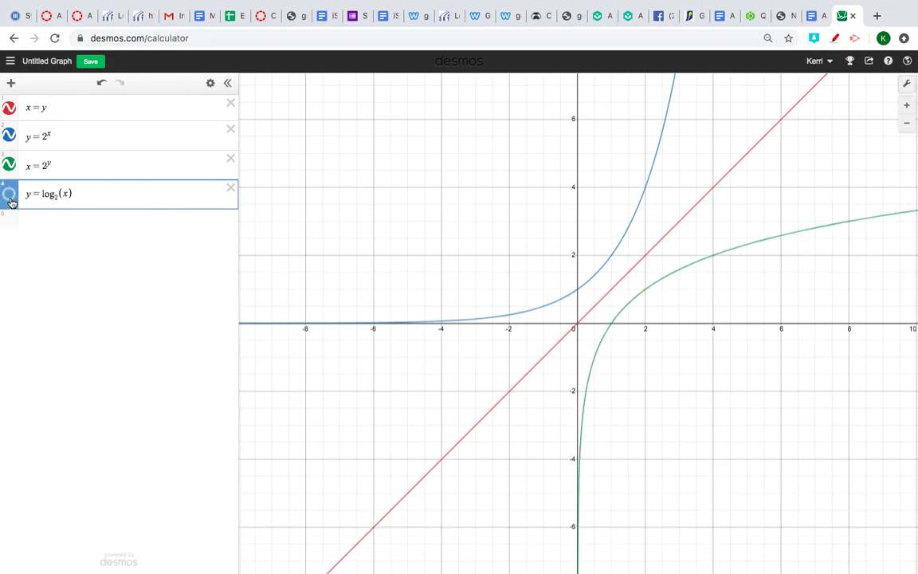
pyautogui.click(11, 202)
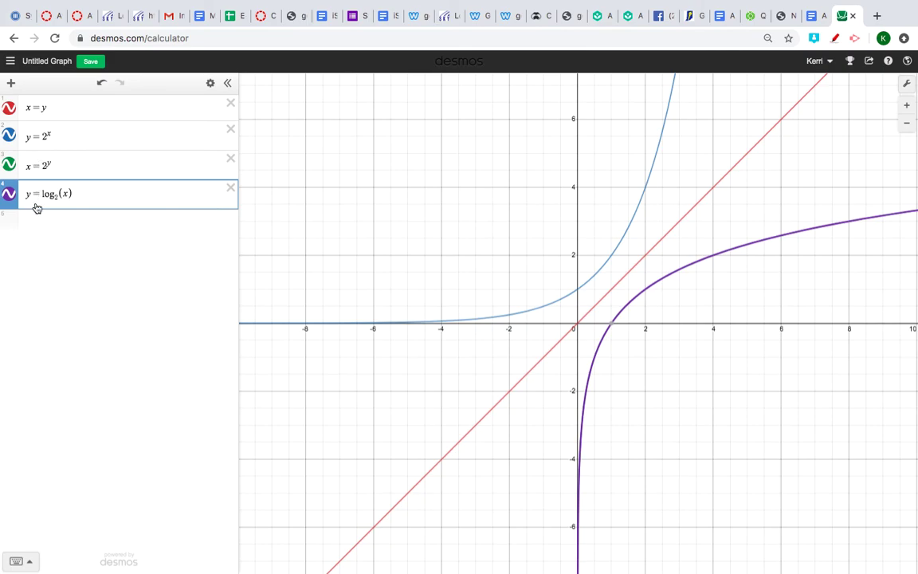
pyautogui.click(230, 158)
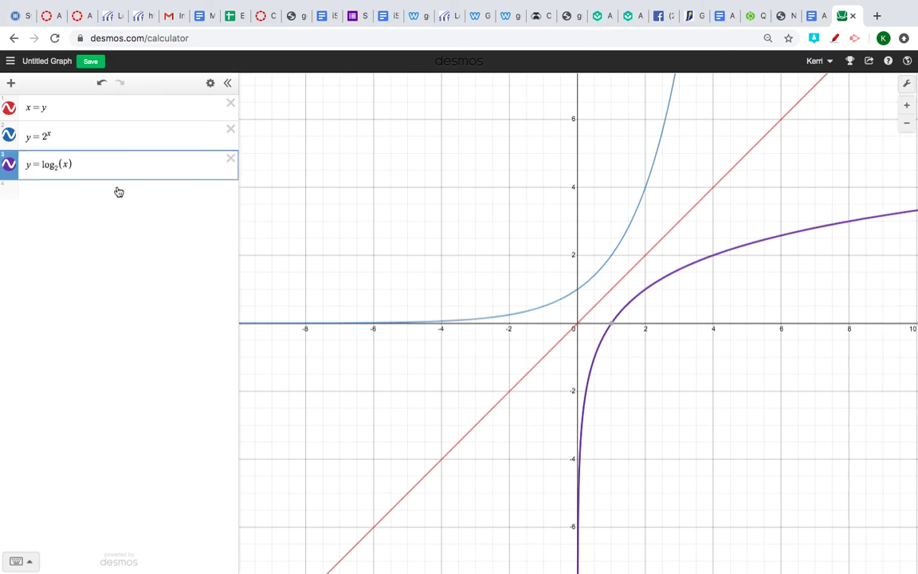